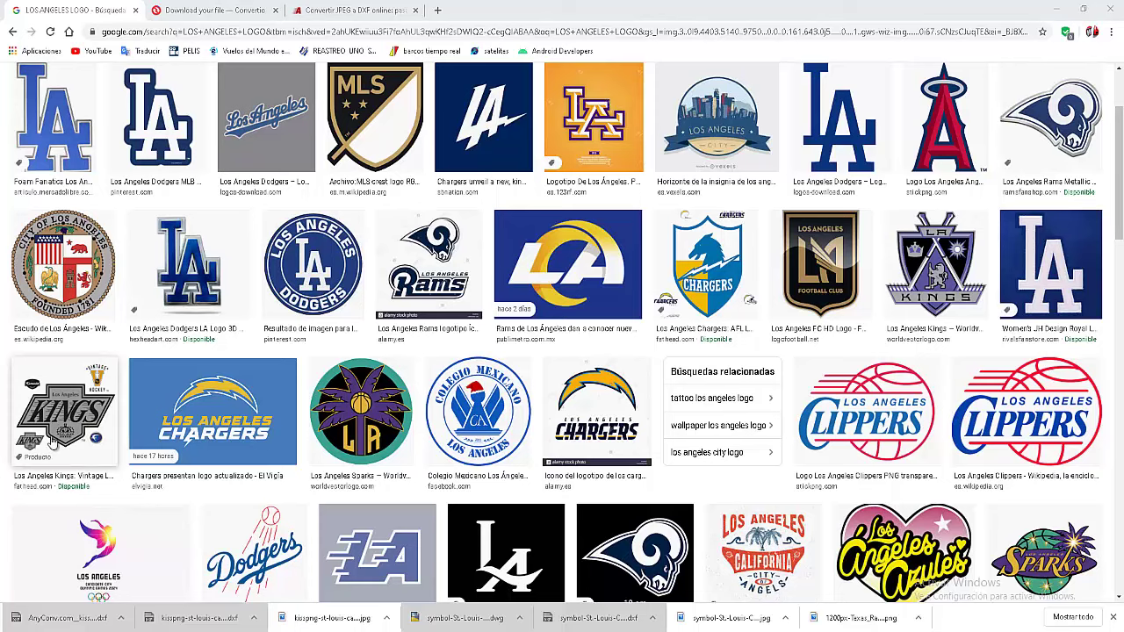
Step: Enlarge the round Dodgers logo in Google Images and choose to save the image
{"action": "left_click", "coordinate": [315, 257]}
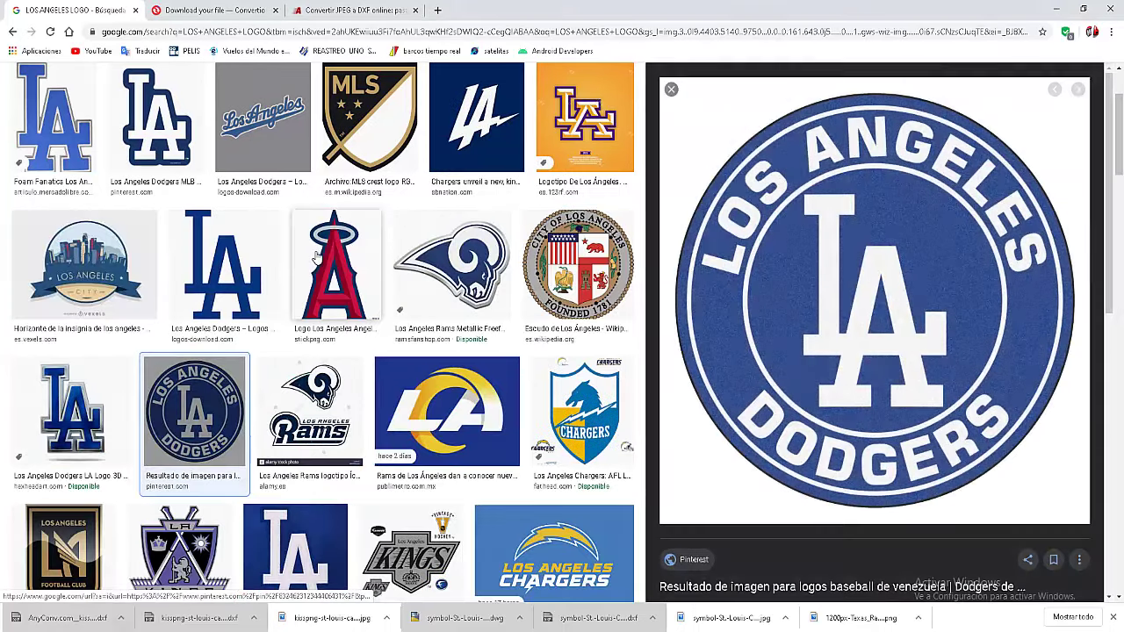
{"action": "right_click", "coordinate": [799, 287]}
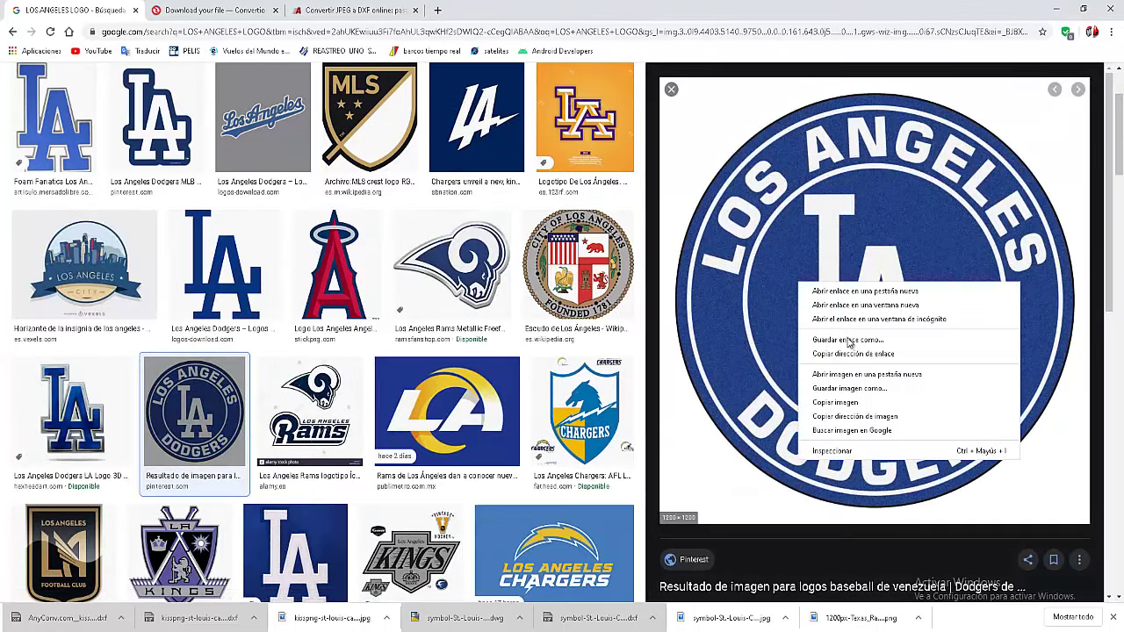
{"action": "left_click", "coordinate": [865, 397]}
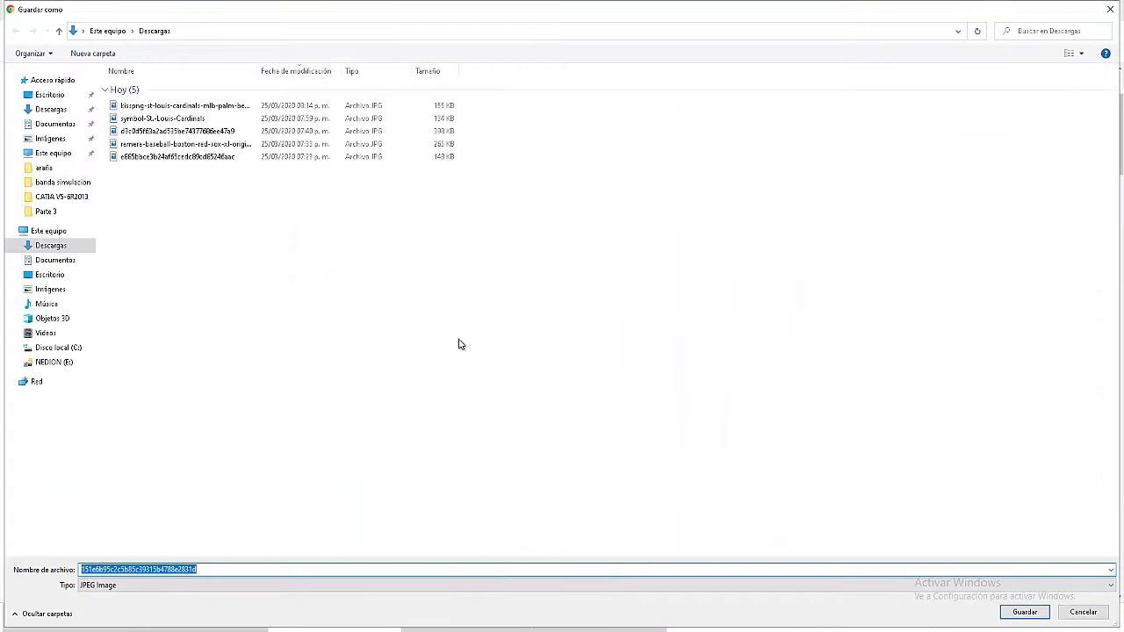
Step: Save the Dodgers logo to Downloads as ANGELES.jpg with the JPEG Image type
{"action": "key", "text": "BackSpace"}
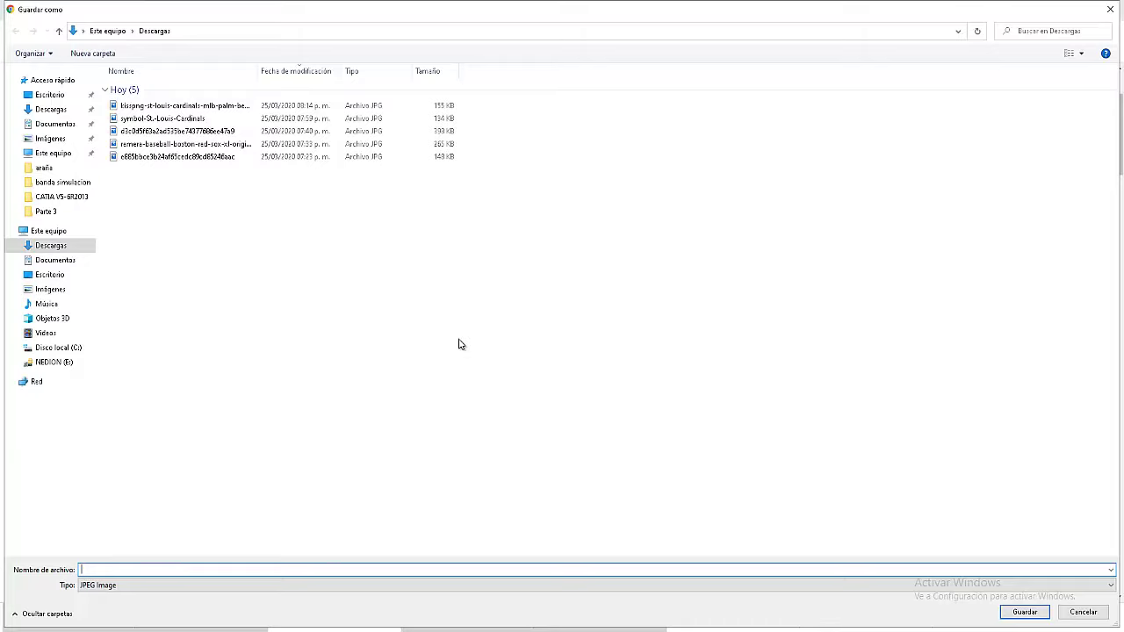
{"action": "type", "text": "AN"}
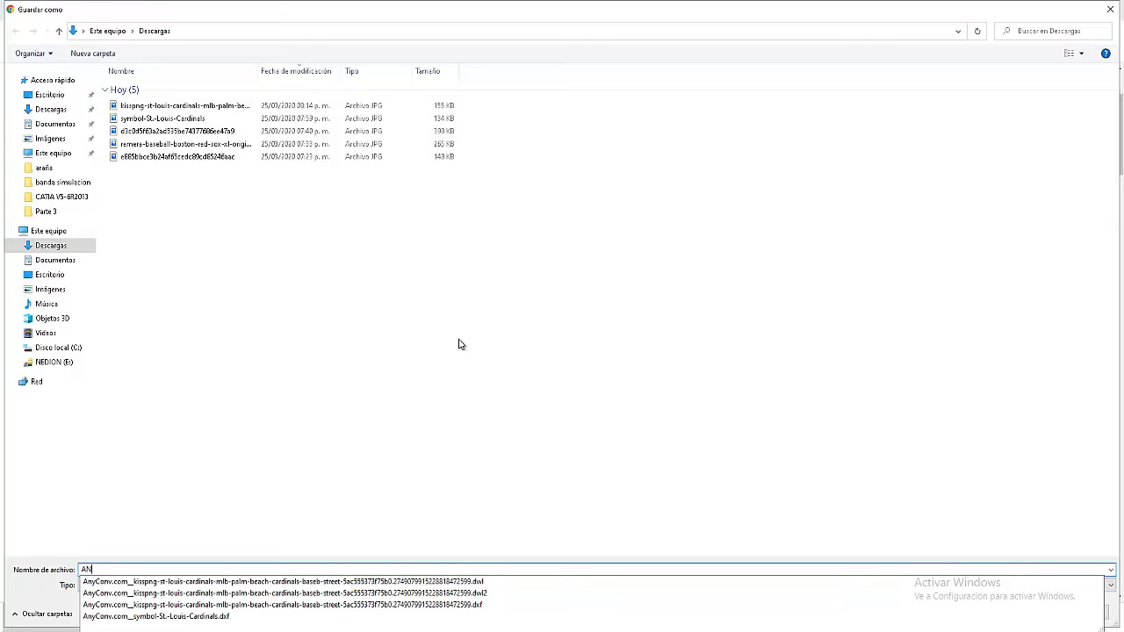
{"action": "type", "text": "GELES"}
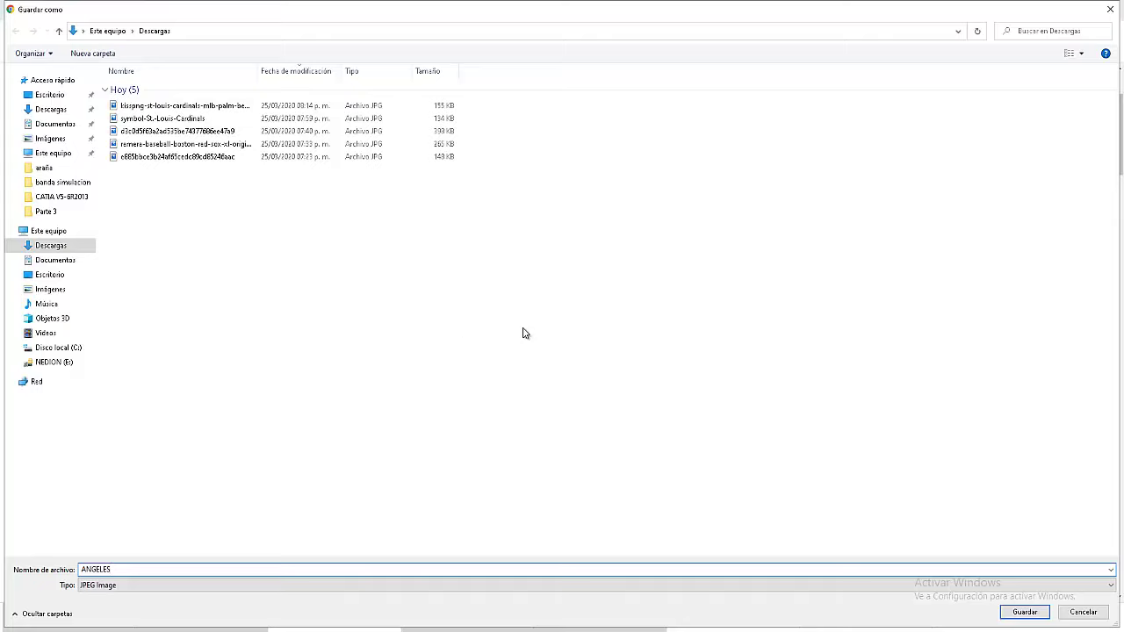
{"action": "left_click", "coordinate": [1022, 613]}
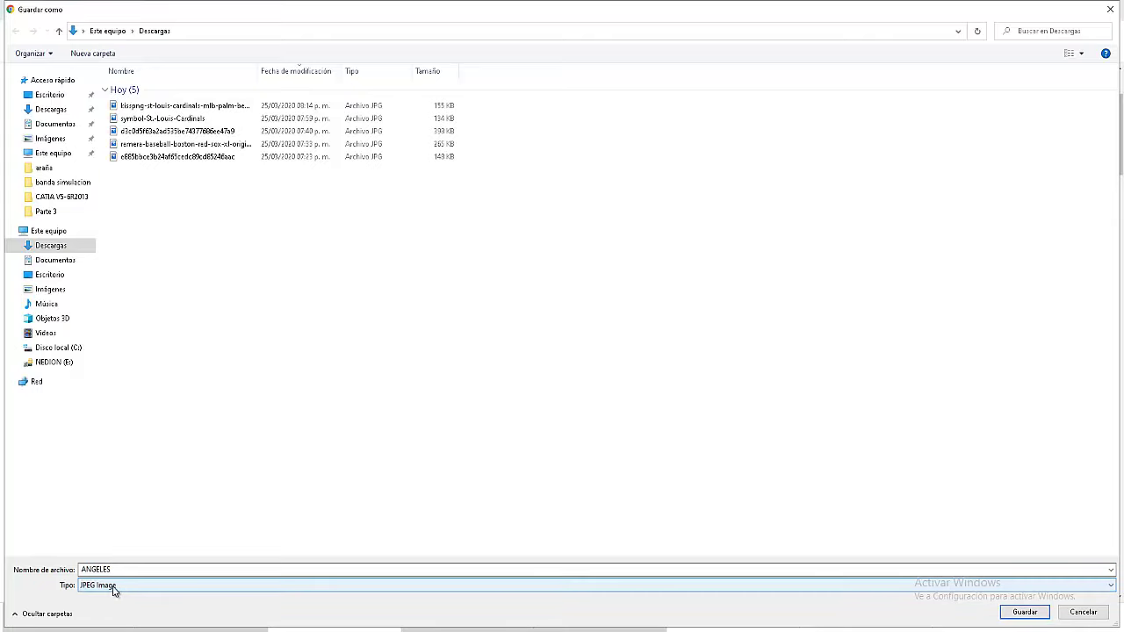
{"action": "left_click", "coordinate": [1025, 612]}
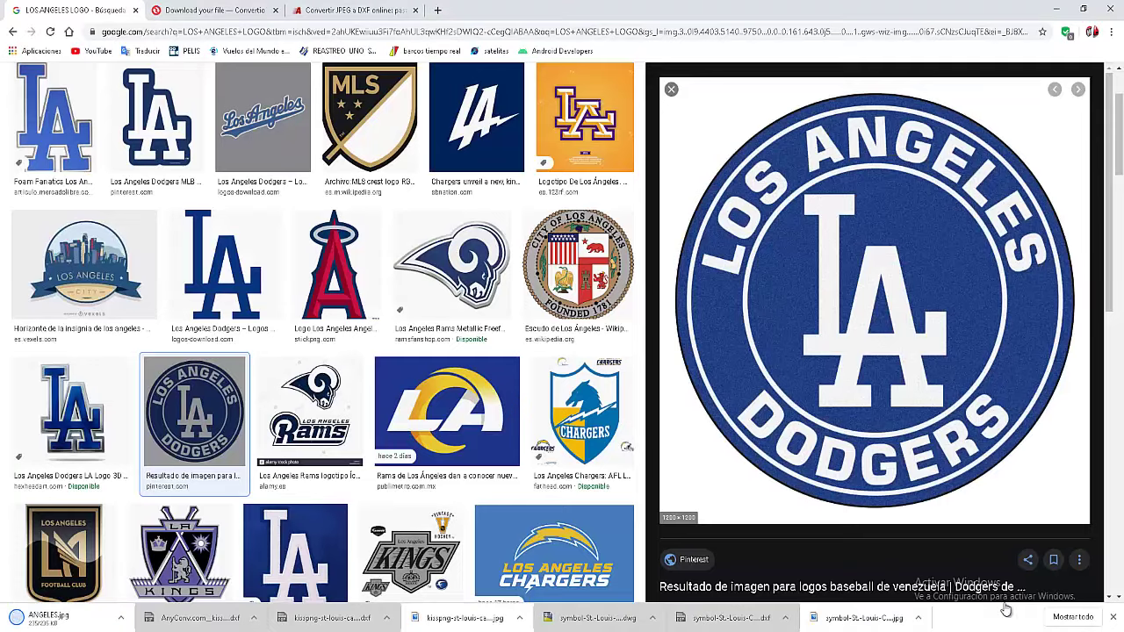
Step: Close the conversion menu on the AnyConv page and return to the Convertio tab
{"action": "left_click", "coordinate": [222, 13]}
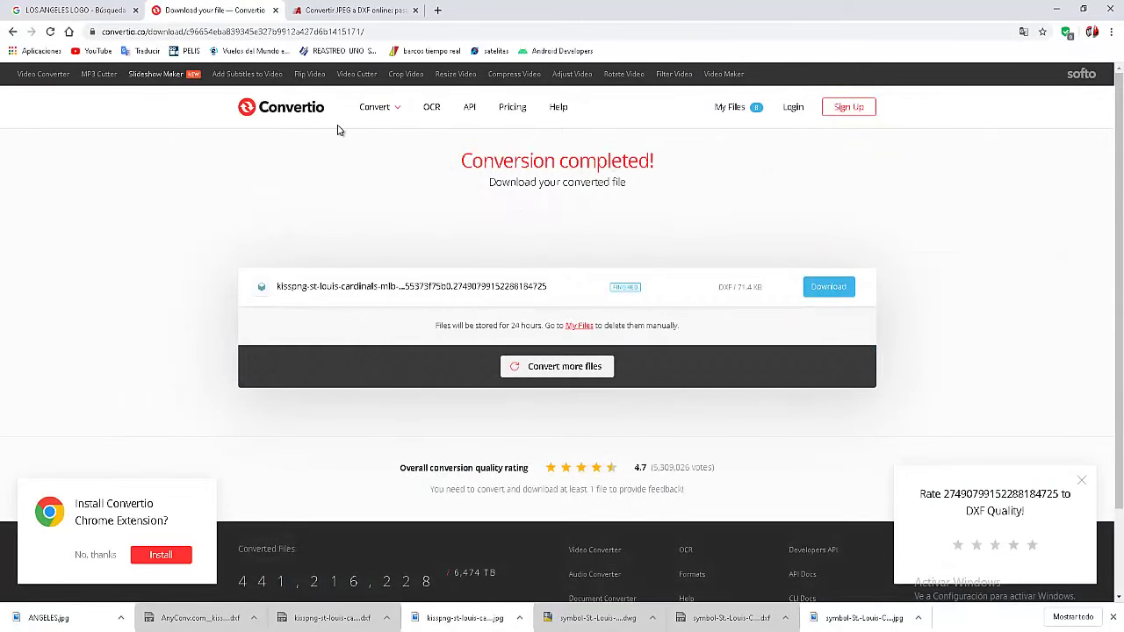
{"action": "left_click", "coordinate": [356, 11]}
{"action": "mouse_move", "coordinate": [336, 87]}
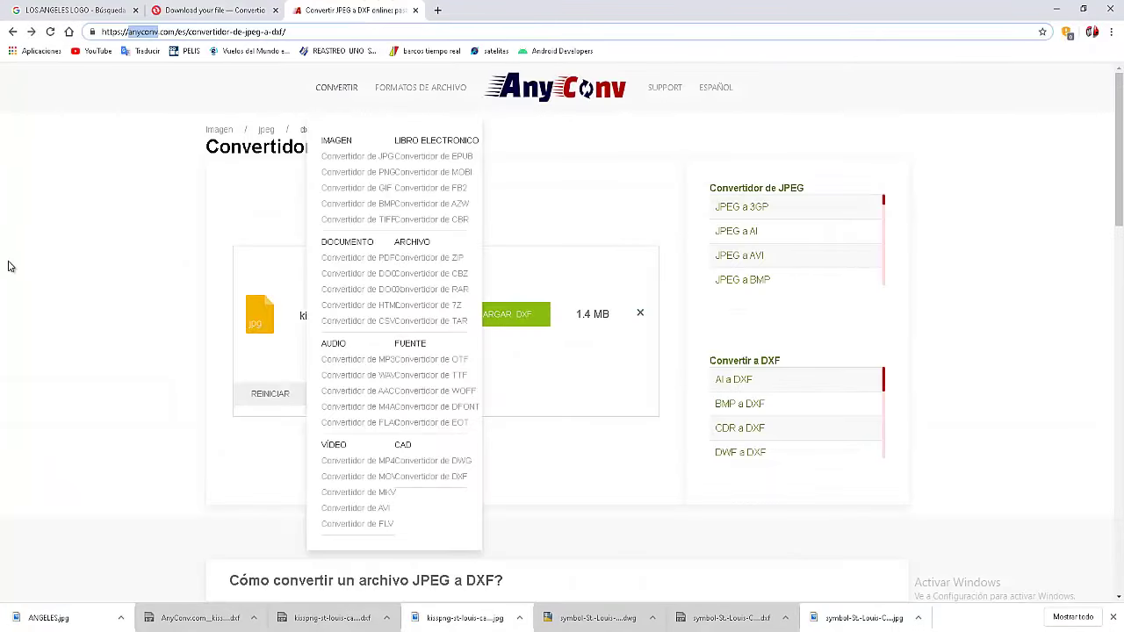
{"action": "left_click", "coordinate": [145, 159]}
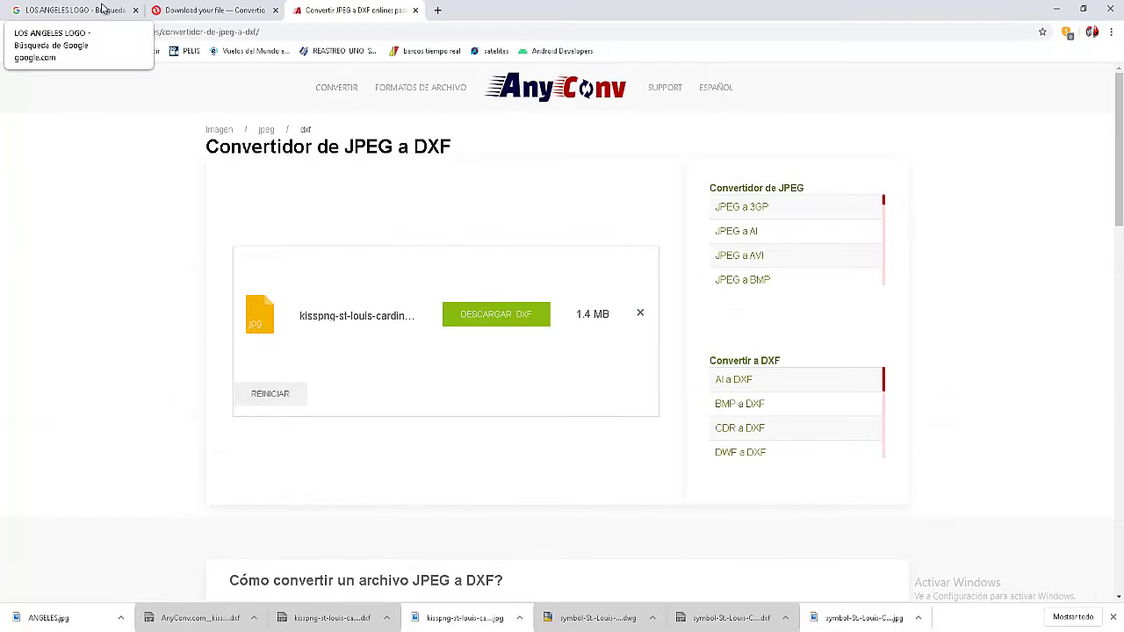
{"action": "left_click", "coordinate": [184, 11]}
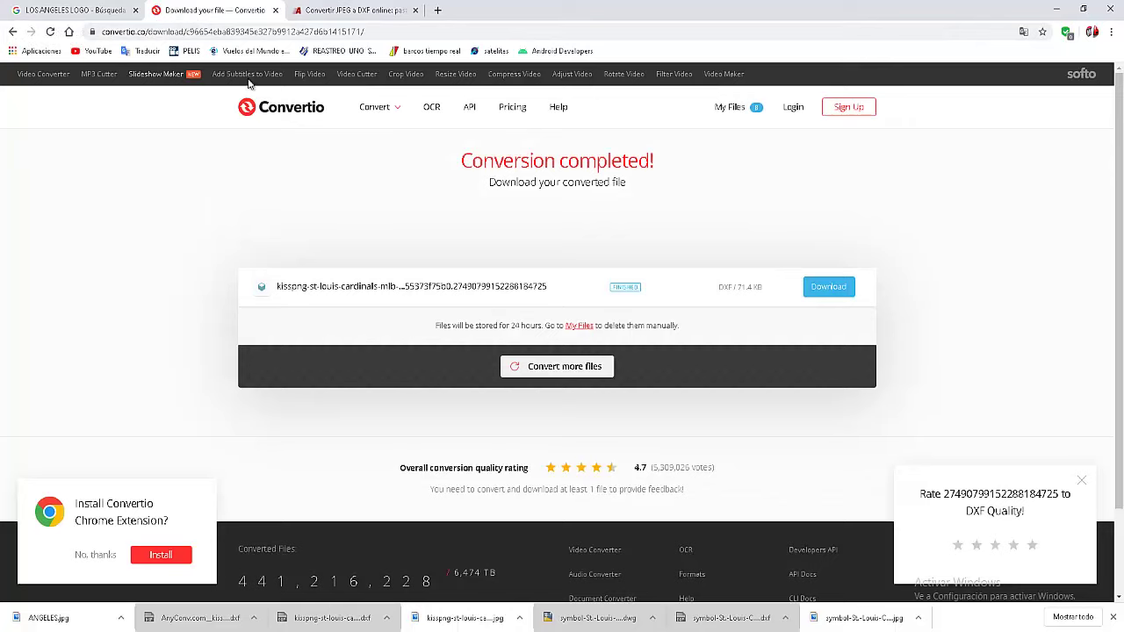
Step: Start a new Convertio conversion and upload ANGELES.jpg from the Downloads folder
{"action": "left_click", "coordinate": [581, 375]}
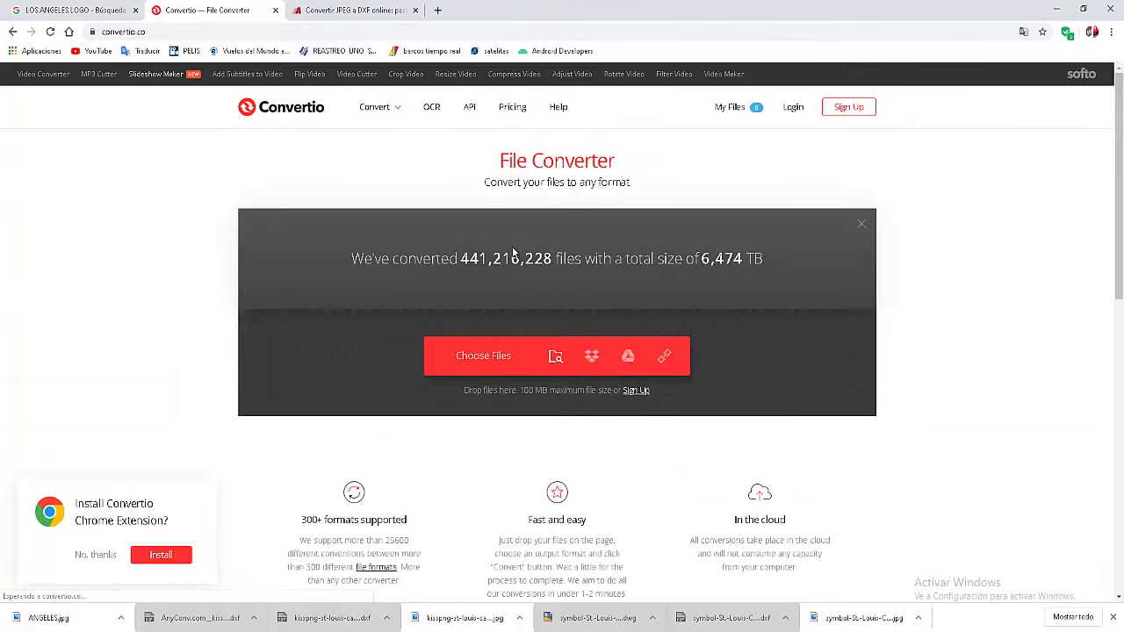
{"action": "left_click", "coordinate": [479, 356]}
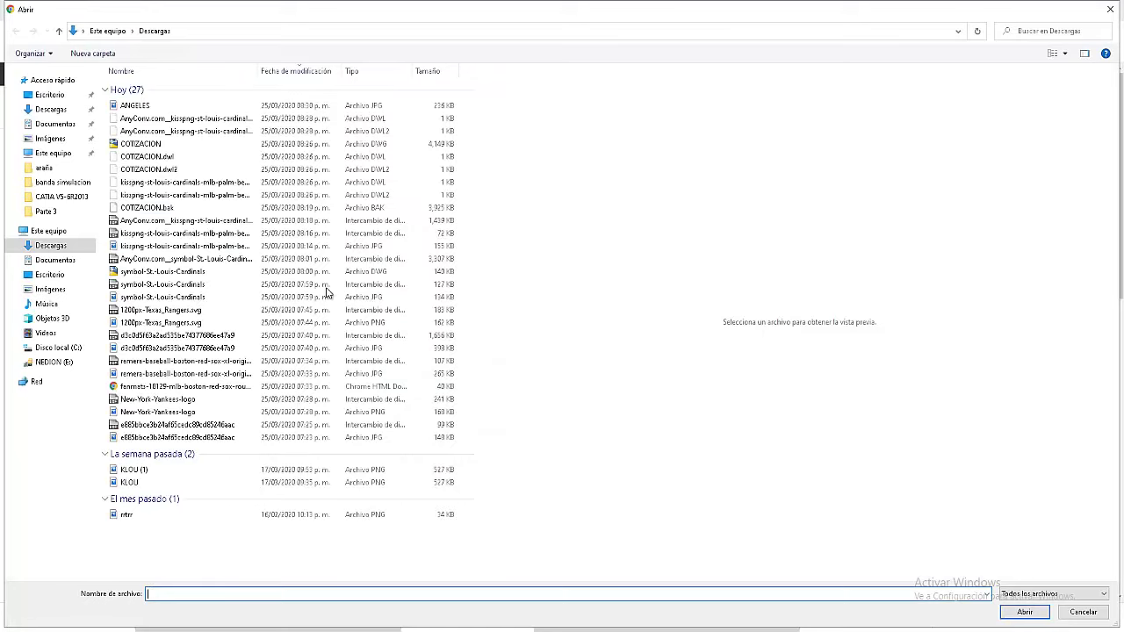
{"action": "left_click", "coordinate": [136, 106]}
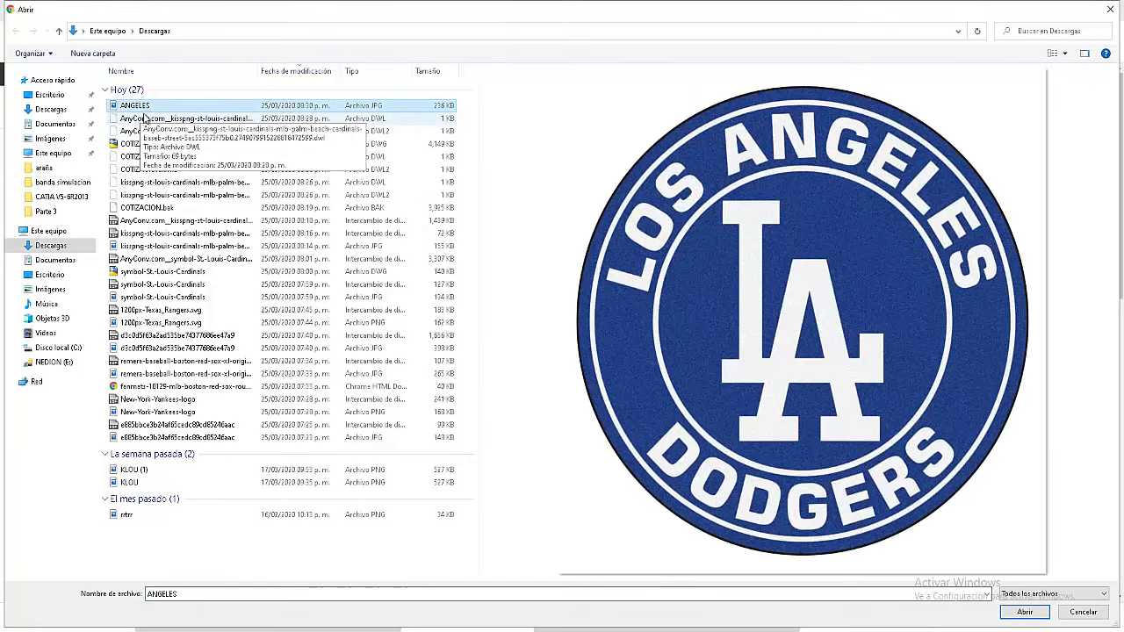
{"action": "double_click", "coordinate": [136, 108]}
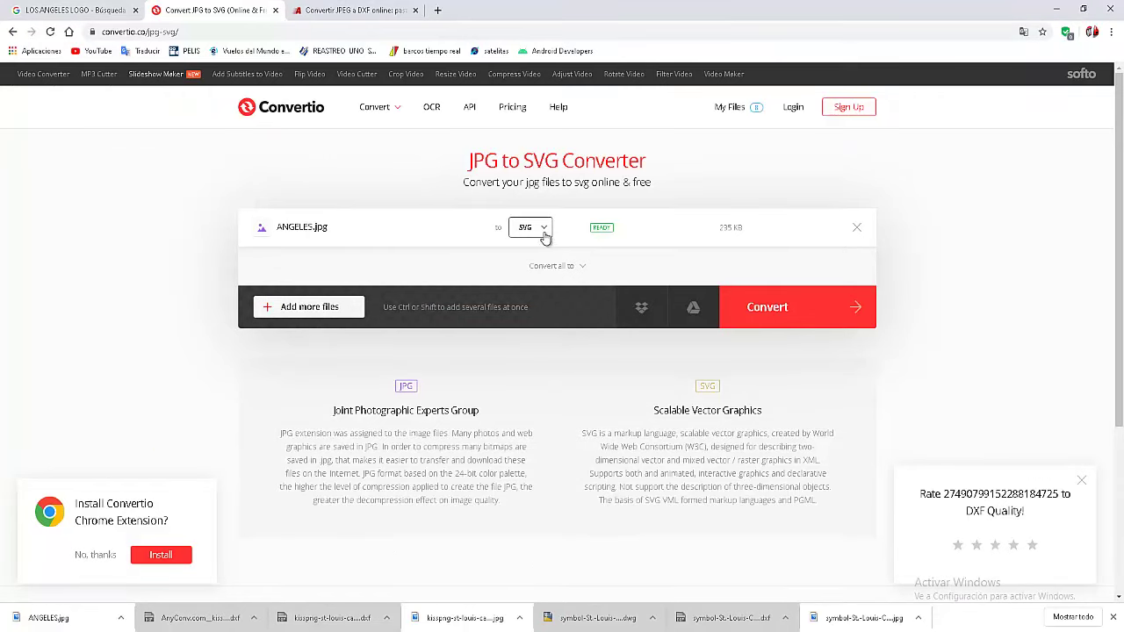
Step: Pick DXF under CAD as ANGELES.jpg's output format, correcting an accidental DOC choice
{"action": "left_click", "coordinate": [545, 235]}
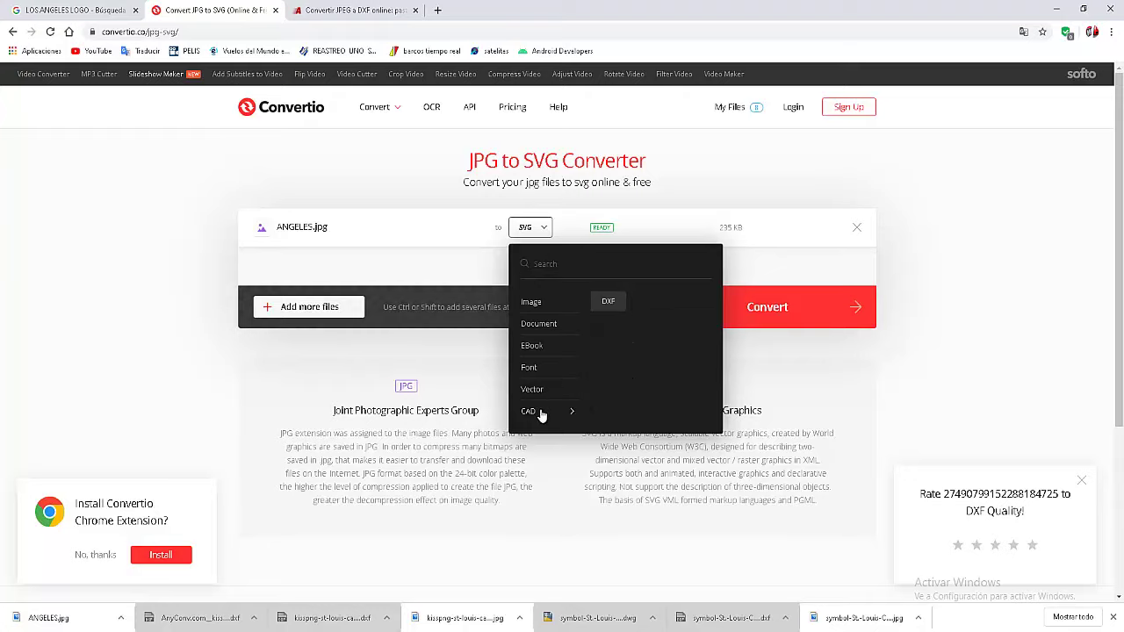
{"action": "mouse_move", "coordinate": [544, 411]}
{"action": "left_click", "coordinate": [610, 304]}
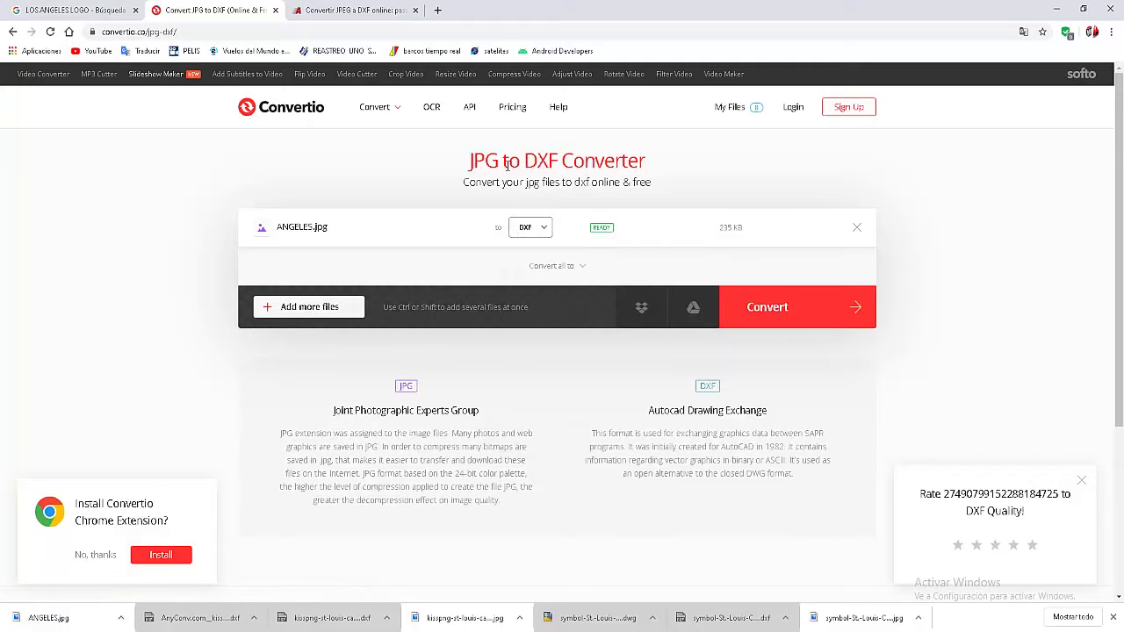
{"action": "left_click", "coordinate": [534, 227]}
{"action": "left_click", "coordinate": [608, 301]}
{"action": "left_click", "coordinate": [533, 230]}
{"action": "mouse_move", "coordinate": [540, 411]}
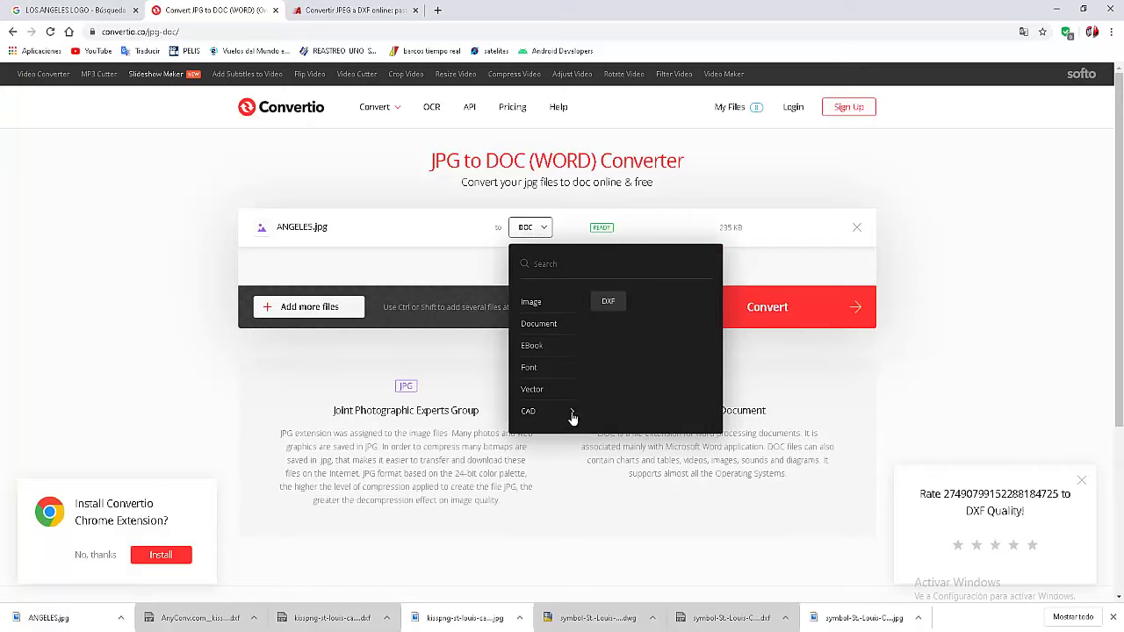
{"action": "left_click", "coordinate": [610, 305]}
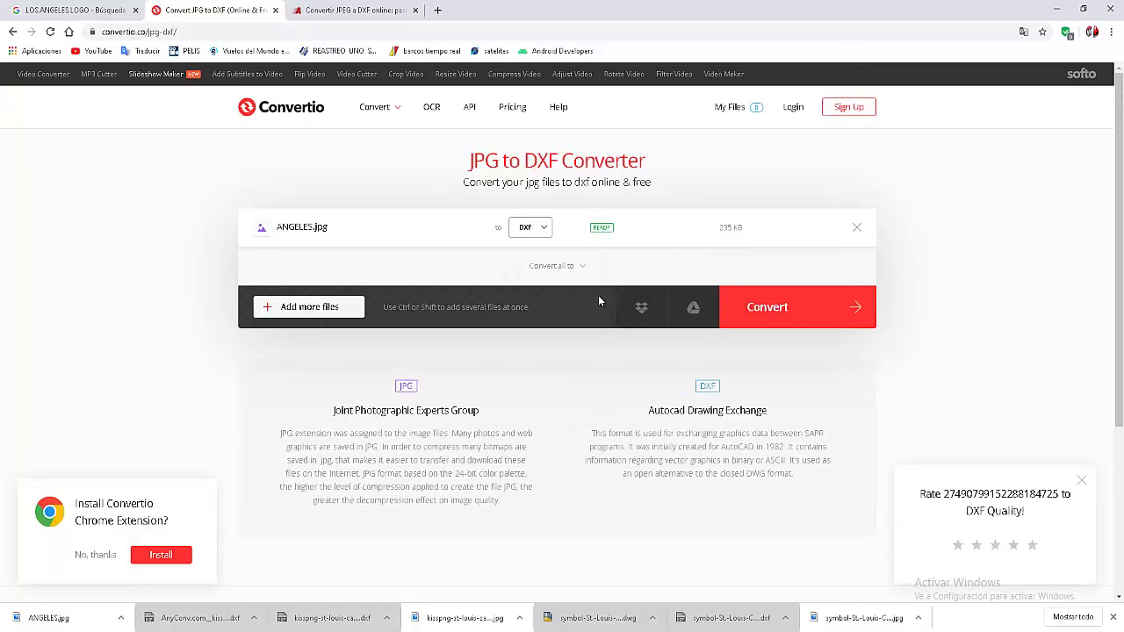
Step: Convert ANGELES.jpg to DXF and open the downloaded ANGELES.dxf in AutoCAD
{"action": "left_click", "coordinate": [789, 316]}
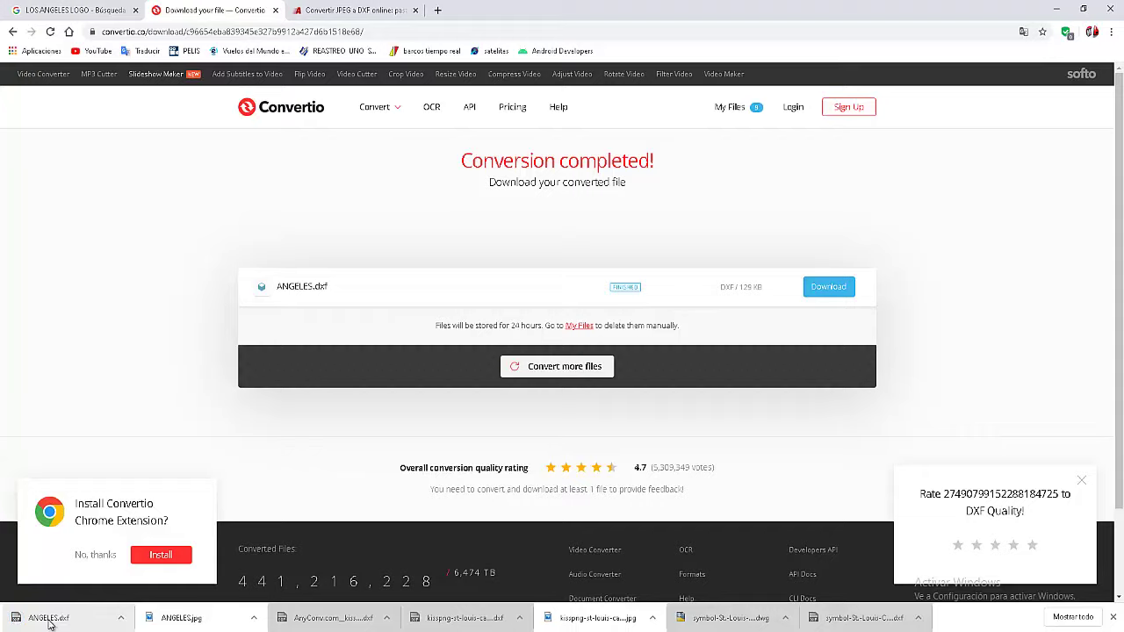
{"action": "left_click", "coordinate": [50, 622]}
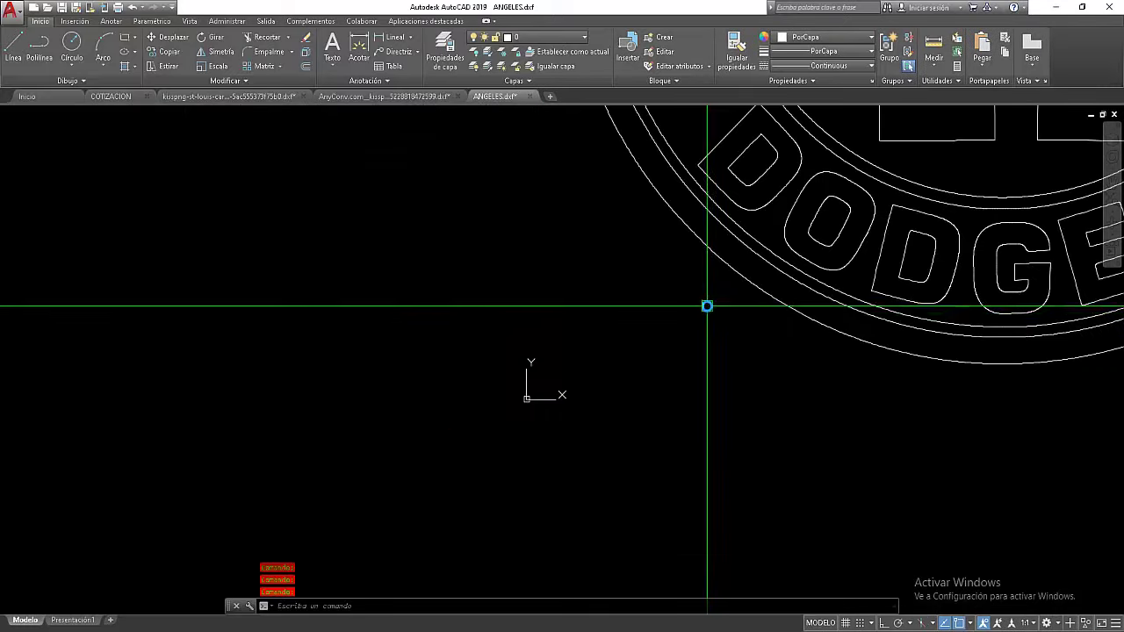
Step: Centre the whole Dodgers logo in view, then select the LA outline and inner circle
{"action": "middle_click_drag", "start_coordinate": [706, 307], "coordinate": [326, 466]}
{"action": "scroll", "coordinate": [349, 447], "scroll_direction": "down", "scroll_amount": 4}
{"action": "scroll", "coordinate": [468, 259], "scroll_direction": "up", "scroll_amount": 1}
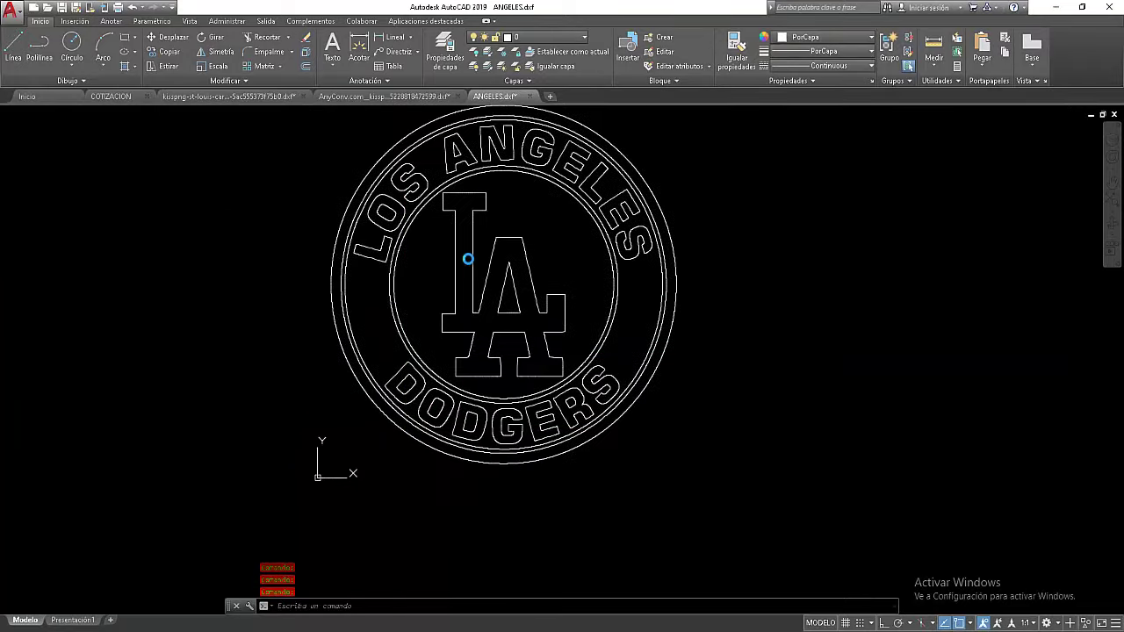
{"action": "middle_click_drag", "start_coordinate": [468, 259], "coordinate": [468, 303]}
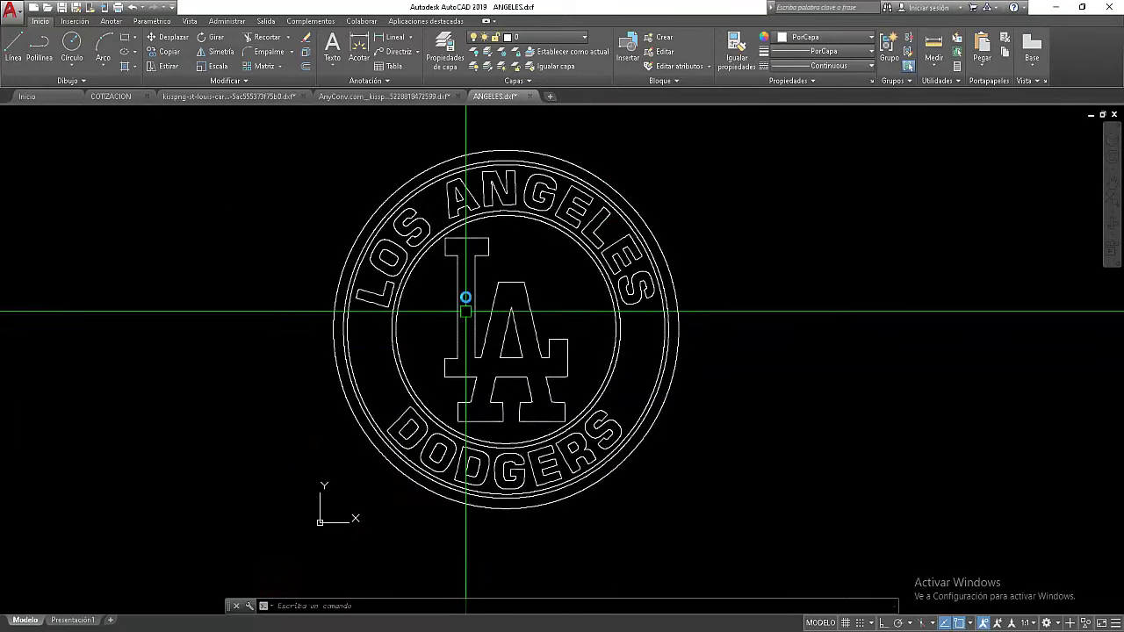
{"action": "middle_click_drag", "start_coordinate": [557, 274], "coordinate": [578, 287]}
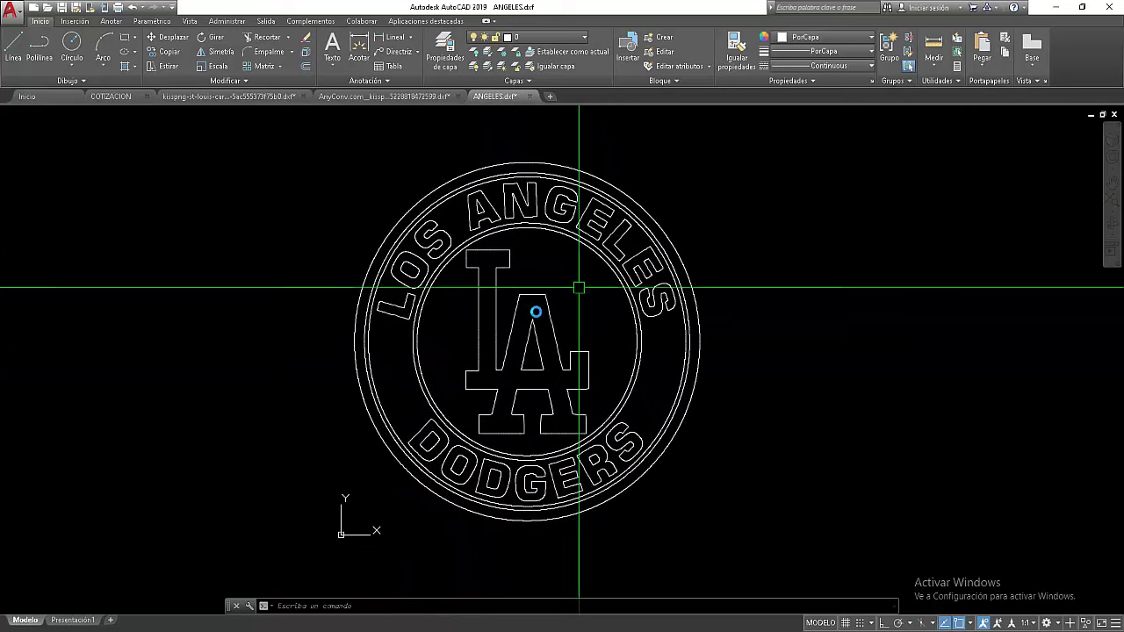
{"action": "left_click", "coordinate": [536, 312]}
Step: Go back to Chrome's AnyConv JPEG to DXF page and browse its side converter lists
{"action": "key", "text": "alt+Tab"}
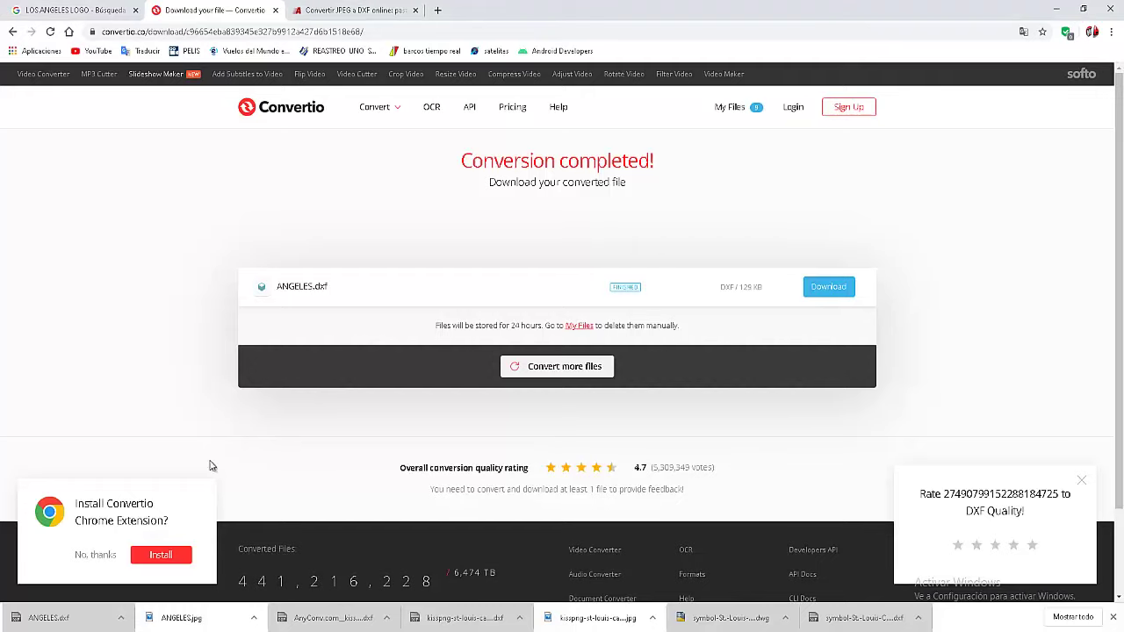
{"action": "left_click", "coordinate": [335, 9]}
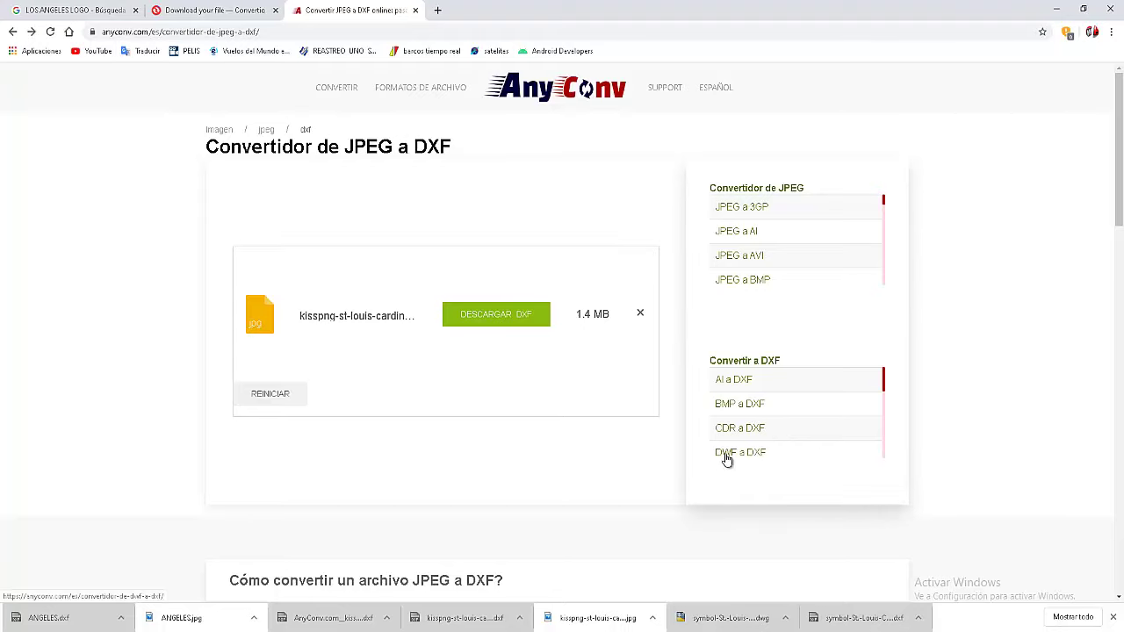
{"action": "scroll", "coordinate": [764, 456], "scroll_direction": "down", "scroll_amount": 2}
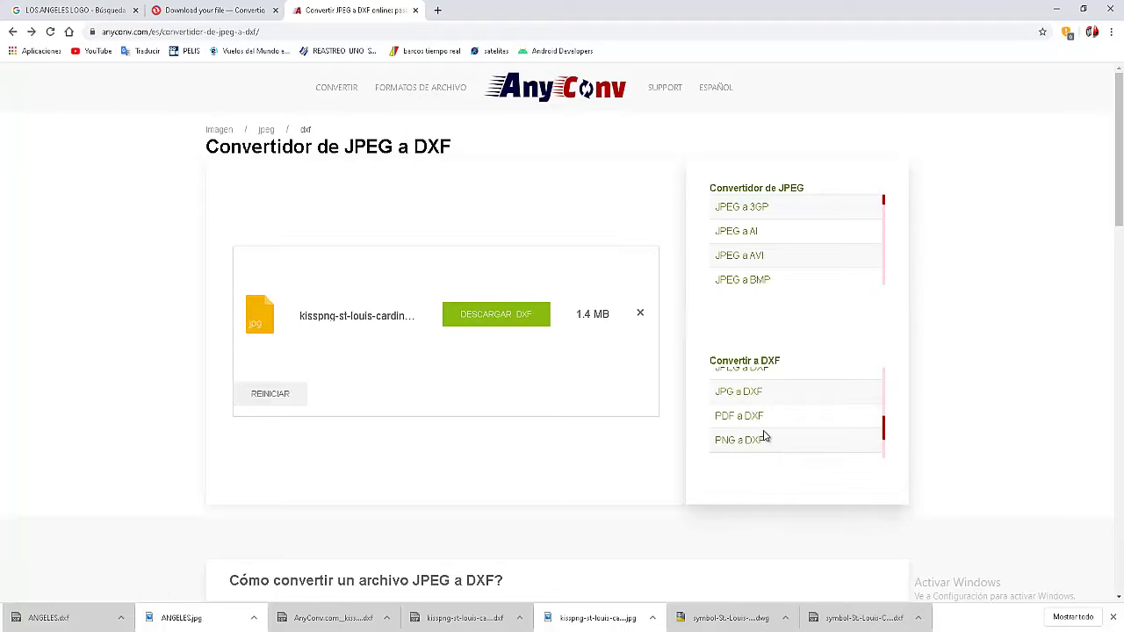
{"action": "scroll", "coordinate": [764, 436], "scroll_direction": "up", "scroll_amount": 2}
{"action": "scroll", "coordinate": [764, 436], "scroll_direction": "up", "scroll_amount": 1}
{"action": "scroll", "coordinate": [764, 437], "scroll_direction": "down", "scroll_amount": 1}
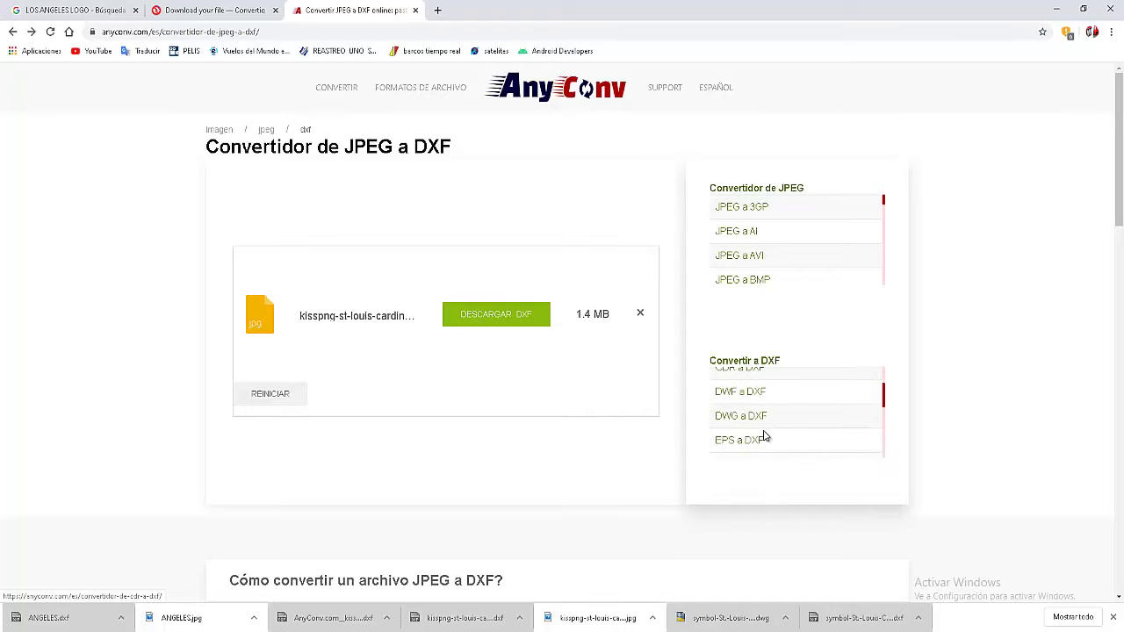
{"action": "scroll", "coordinate": [763, 430], "scroll_direction": "down", "scroll_amount": 2}
{"action": "scroll", "coordinate": [755, 409], "scroll_direction": "down", "scroll_amount": 2}
{"action": "scroll", "coordinate": [809, 234], "scroll_direction": "down", "scroll_amount": 3}
{"action": "scroll", "coordinate": [813, 241], "scroll_direction": "down", "scroll_amount": 3}
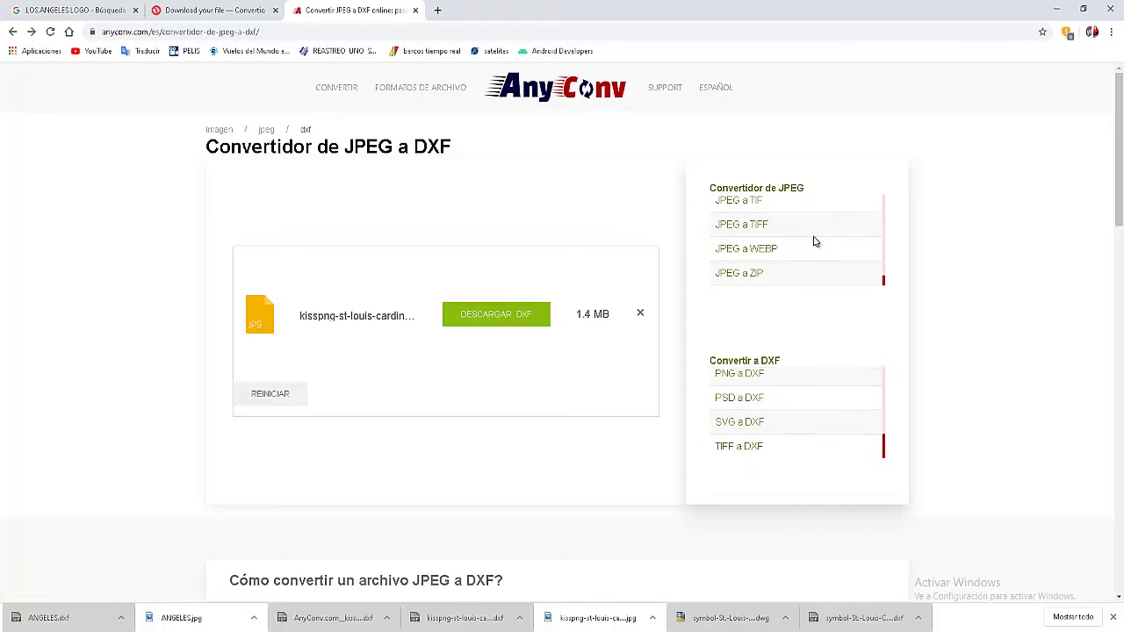
{"action": "scroll", "coordinate": [813, 255], "scroll_direction": "up", "scroll_amount": 1}
{"action": "scroll", "coordinate": [813, 263], "scroll_direction": "up", "scroll_amount": 1}
{"action": "scroll", "coordinate": [813, 268], "scroll_direction": "up", "scroll_amount": 2}
{"action": "scroll", "coordinate": [811, 263], "scroll_direction": "down", "scroll_amount": 1}
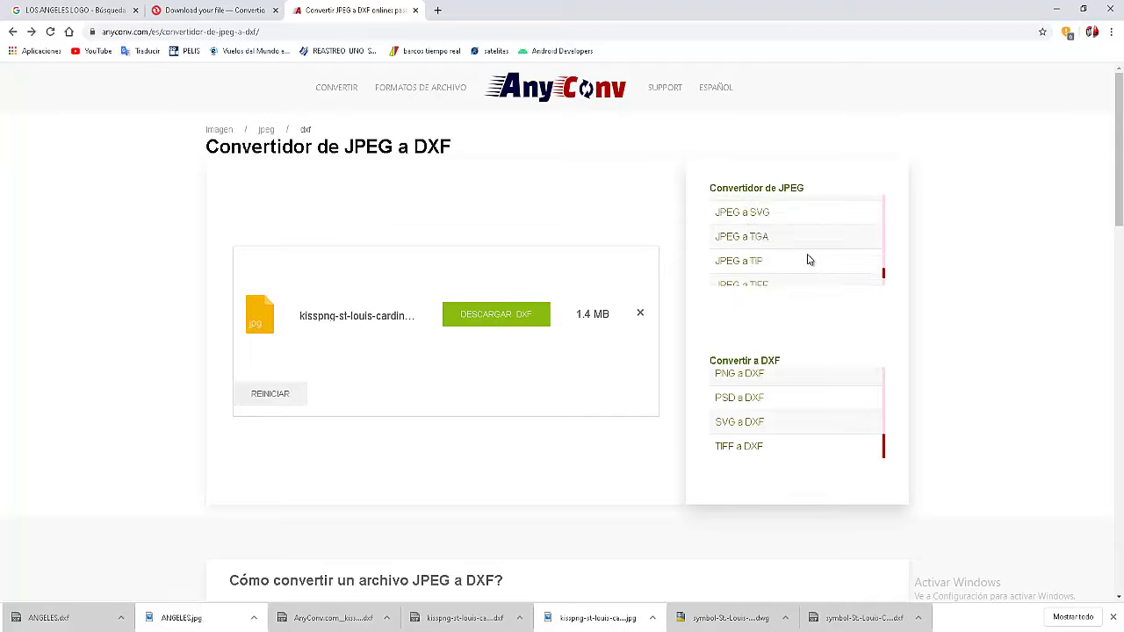
{"action": "scroll", "coordinate": [803, 264], "scroll_direction": "up", "scroll_amount": 5}
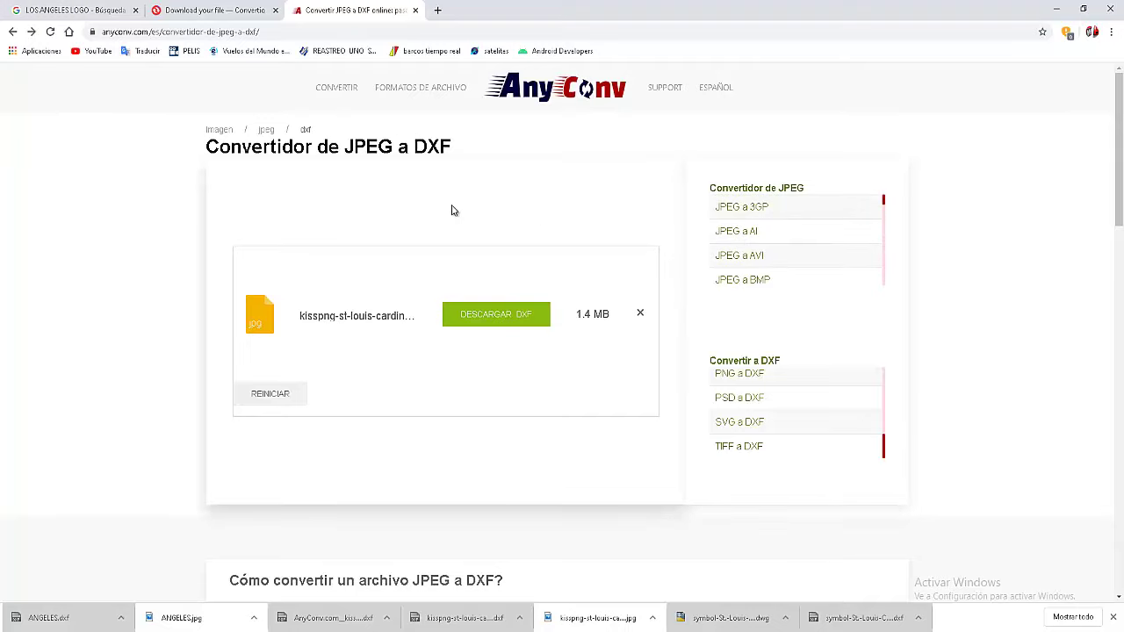
Step: Reset the earlier Cardinals conversion and load ANGELES.jpg from Descargas into AnyConv
{"action": "left_click", "coordinate": [272, 395]}
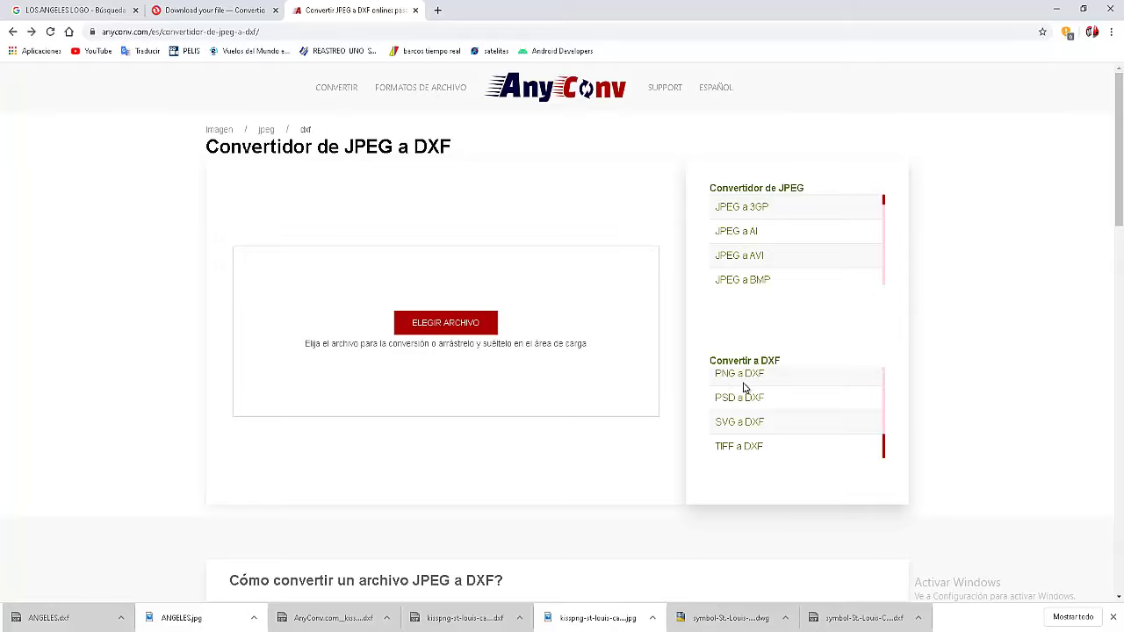
{"action": "left_click", "coordinate": [430, 325]}
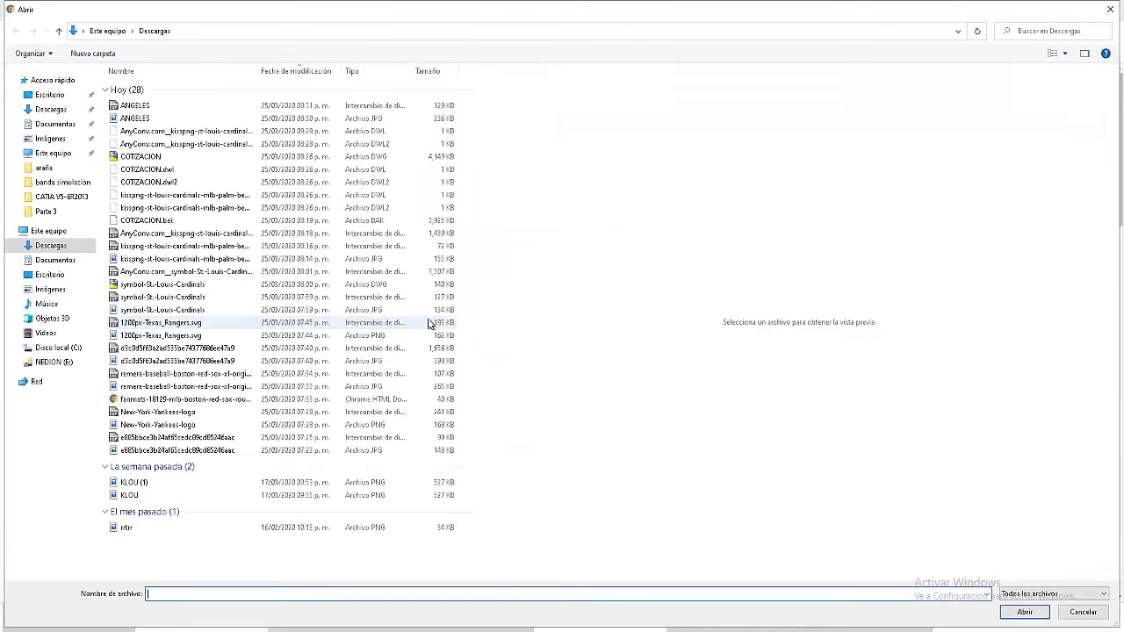
{"action": "left_click", "coordinate": [133, 118]}
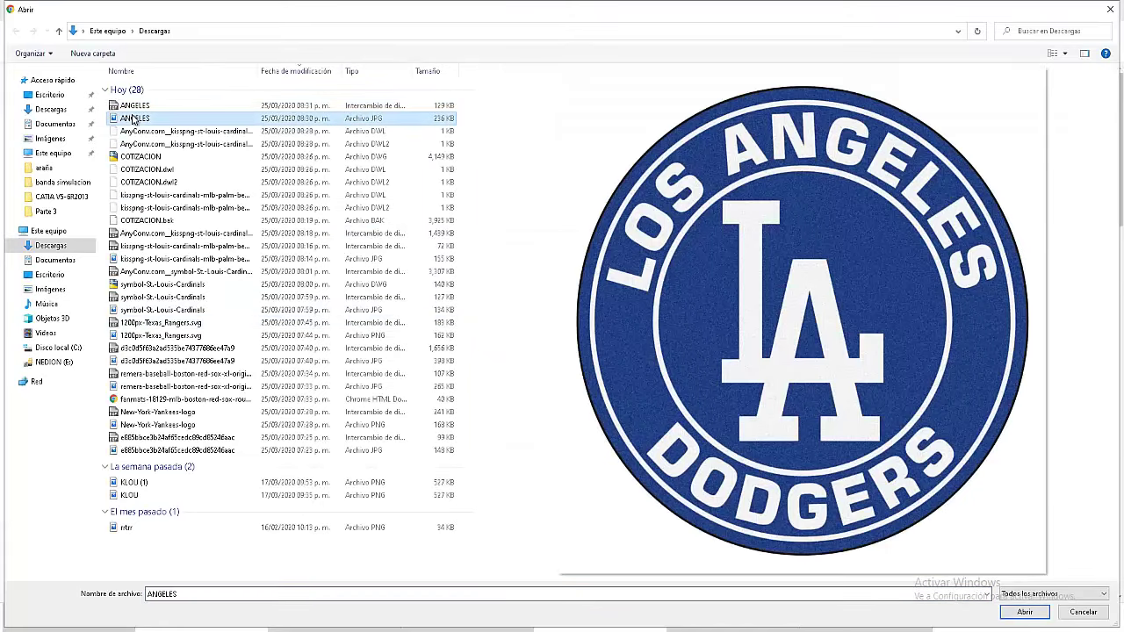
{"action": "double_click", "coordinate": [134, 118]}
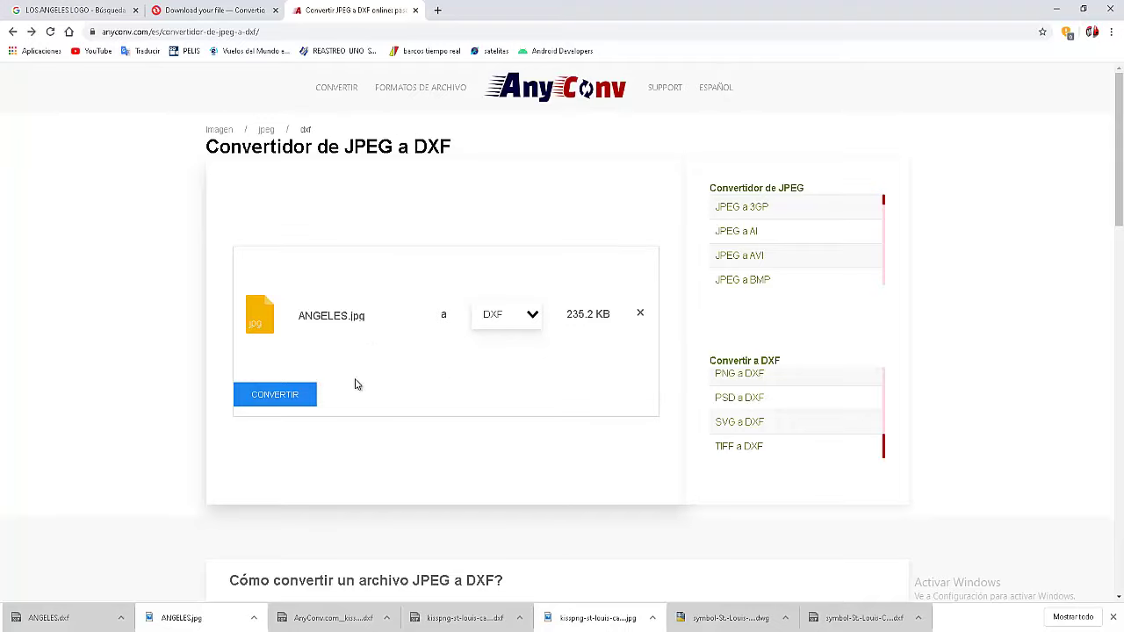
Step: Run the AnyConv conversion and download the resulting 3.6 MB DXF
{"action": "left_click", "coordinate": [294, 402]}
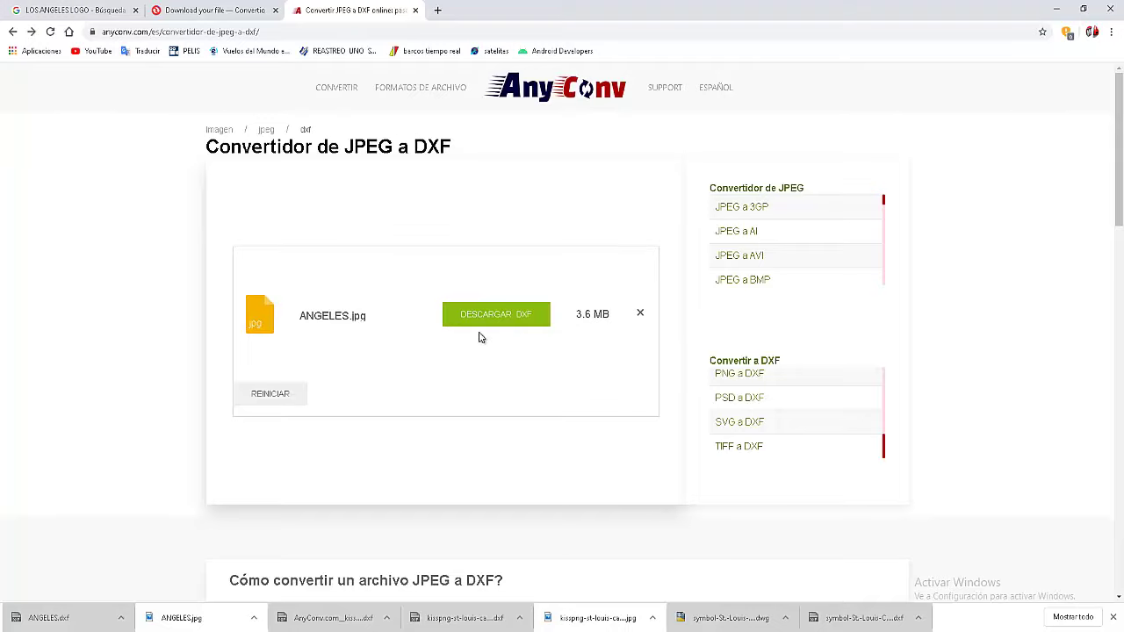
{"action": "left_click", "coordinate": [501, 318]}
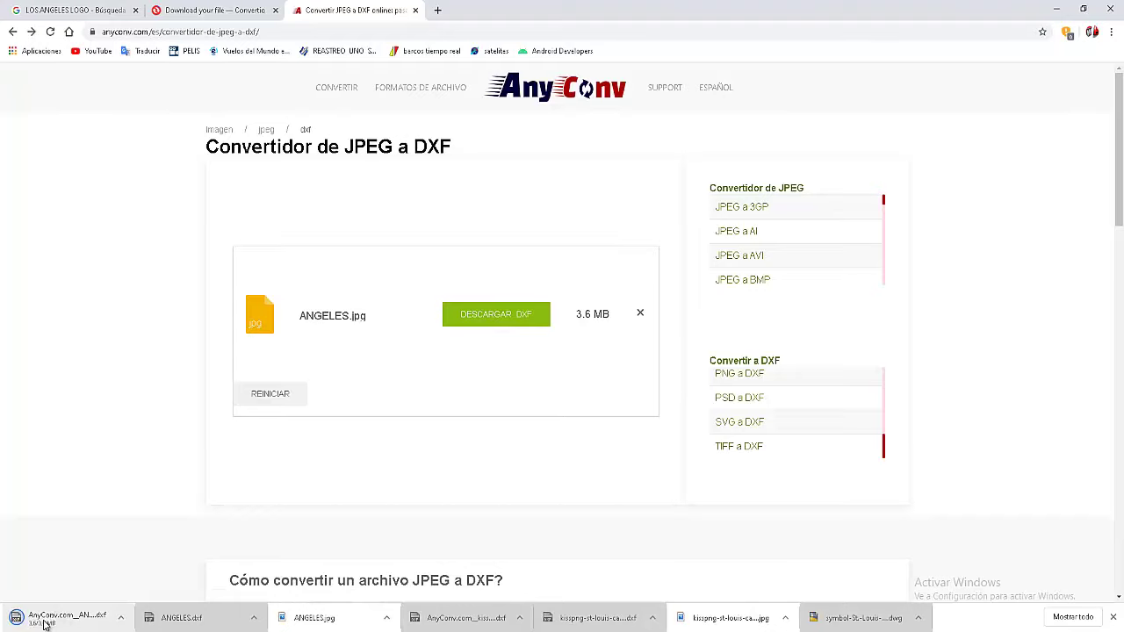
Step: Open AnyConv.com__ANGELES.dxf in AutoCAD and zoom around the Dodgers logo outlines
{"action": "left_click", "coordinate": [61, 620]}
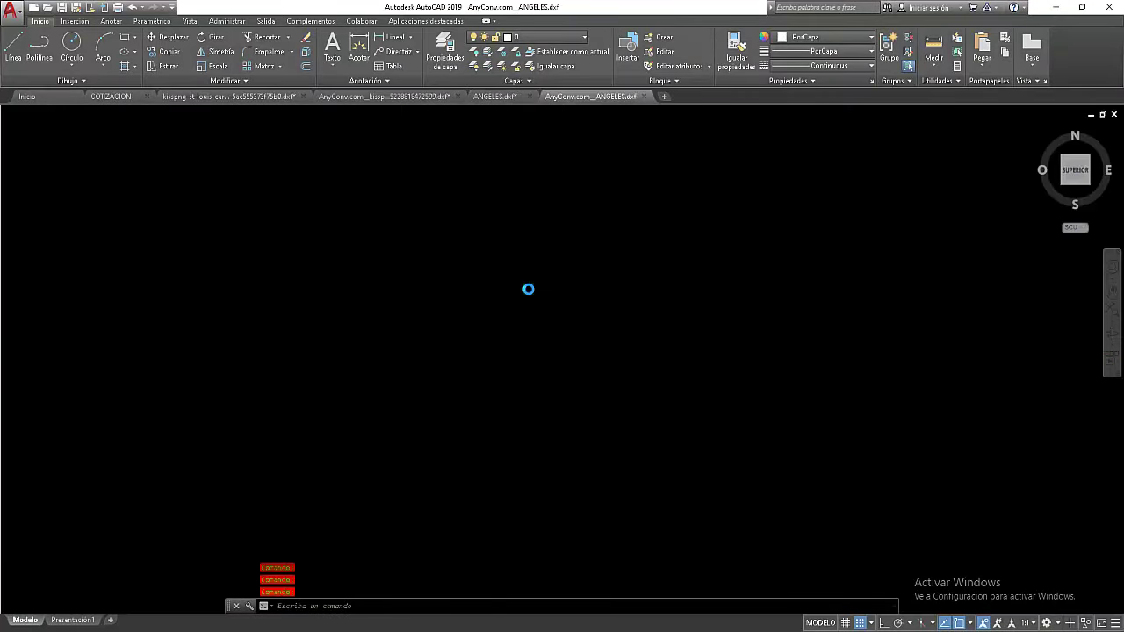
{"action": "scroll", "coordinate": [528, 289], "scroll_direction": "up", "scroll_amount": 5}
{"action": "scroll", "coordinate": [529, 289], "scroll_direction": "down", "scroll_amount": 2}
{"action": "scroll", "coordinate": [547, 341], "scroll_direction": "down", "scroll_amount": 5}
{"action": "scroll", "coordinate": [552, 377], "scroll_direction": "up", "scroll_amount": 2}
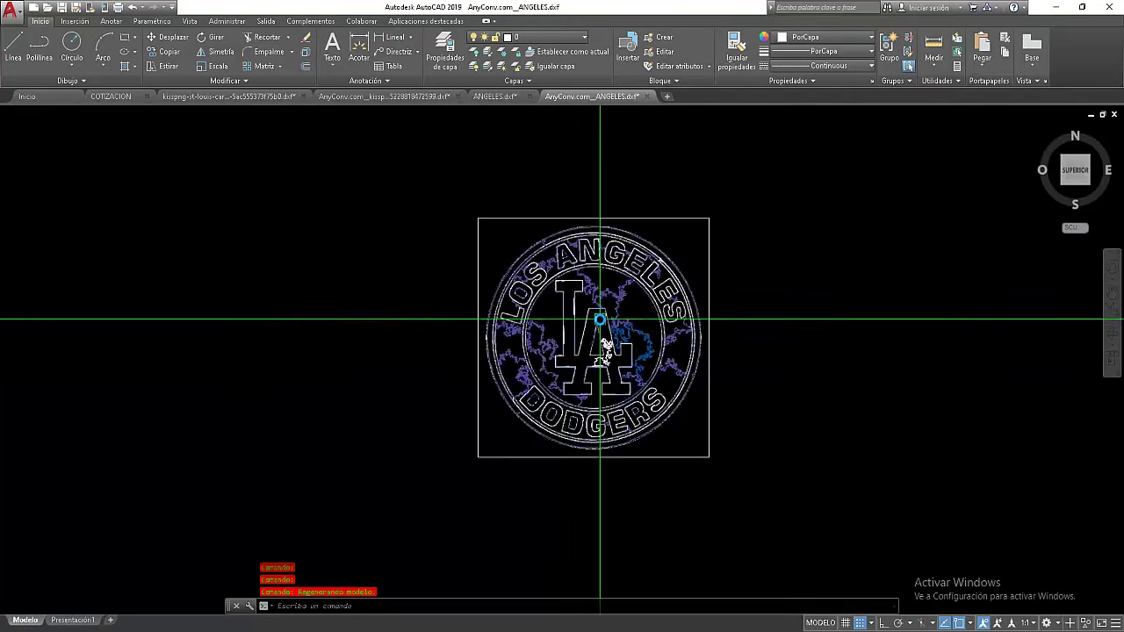
{"action": "scroll", "coordinate": [604, 337], "scroll_direction": "up", "scroll_amount": 4}
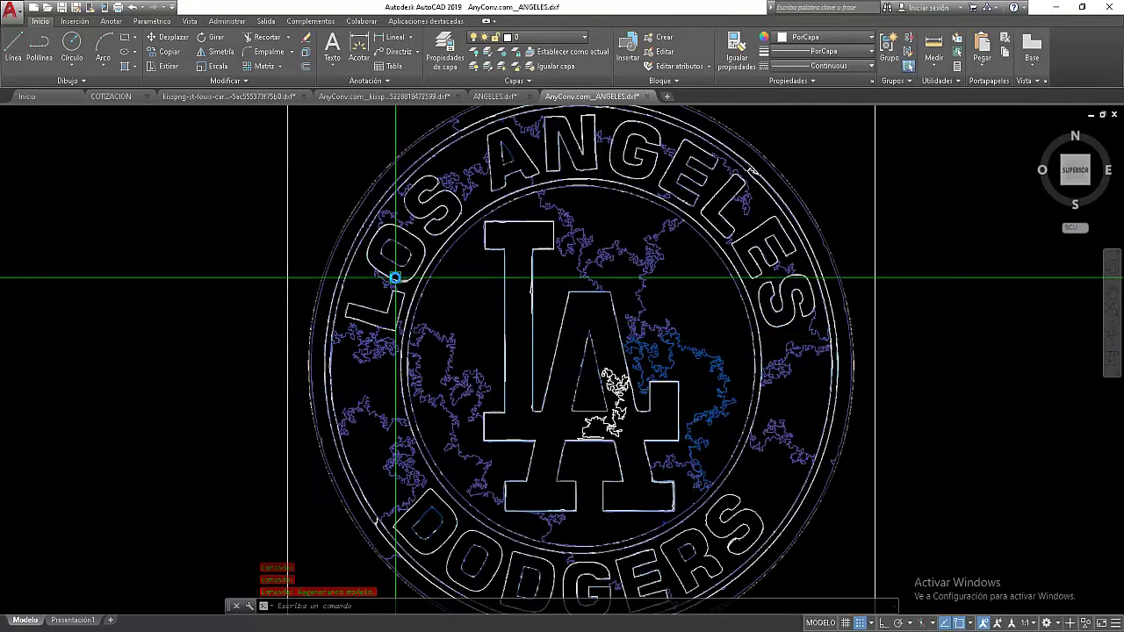
{"action": "scroll", "coordinate": [375, 270], "scroll_direction": "up", "scroll_amount": 5}
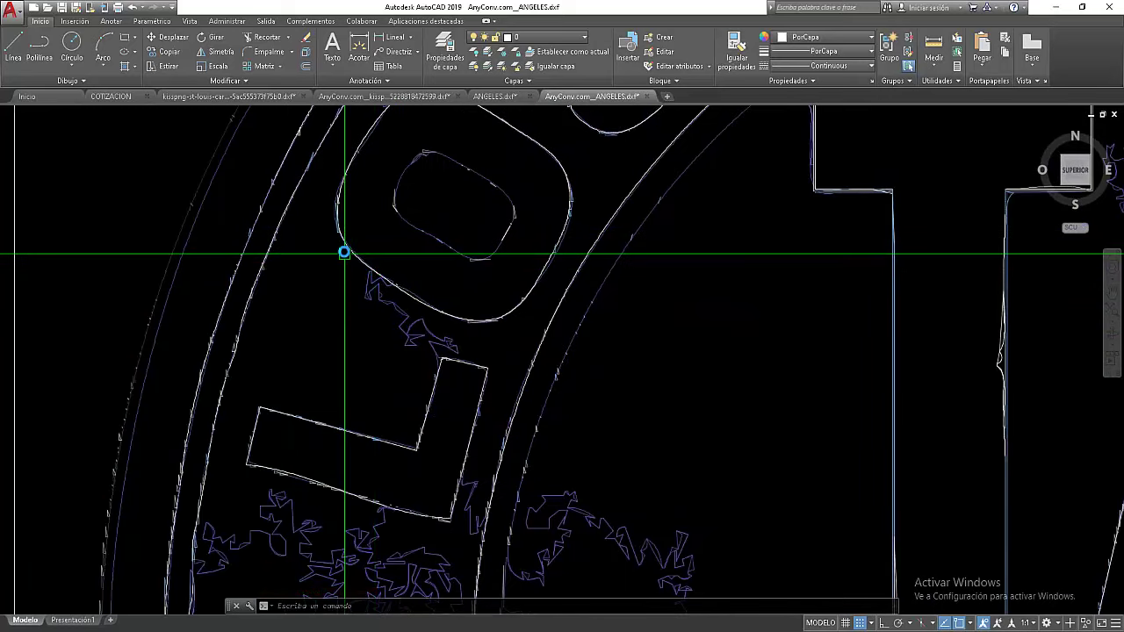
{"action": "scroll", "coordinate": [360, 351], "scroll_direction": "down", "scroll_amount": 1}
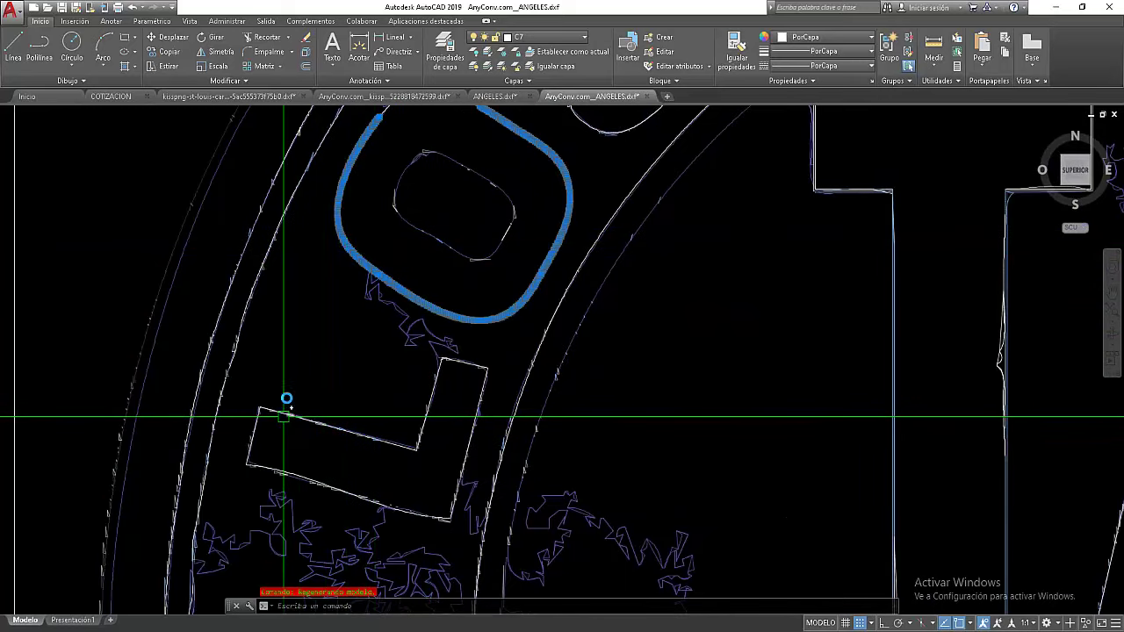
{"action": "scroll", "coordinate": [333, 377], "scroll_direction": "down", "scroll_amount": 2}
{"action": "scroll", "coordinate": [352, 364], "scroll_direction": "down", "scroll_amount": 5}
{"action": "scroll", "coordinate": [657, 307], "scroll_direction": "down", "scroll_amount": 1}
{"action": "scroll", "coordinate": [657, 272], "scroll_direction": "up", "scroll_amount": 5}
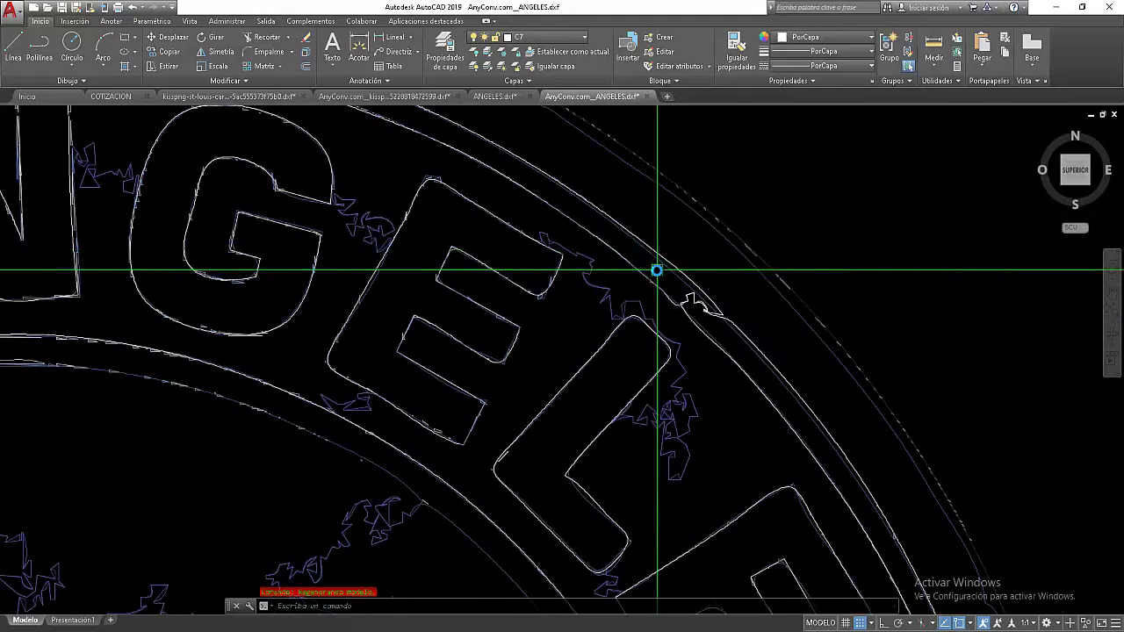
{"action": "scroll", "coordinate": [639, 236], "scroll_direction": "up", "scroll_amount": 2}
Step: Select the logo's outer ring outline and inspect it with zooming
{"action": "left_click", "coordinate": [697, 275]}
{"action": "scroll", "coordinate": [614, 351], "scroll_direction": "down", "scroll_amount": 4}
{"action": "scroll", "coordinate": [582, 402], "scroll_direction": "down", "scroll_amount": 3}
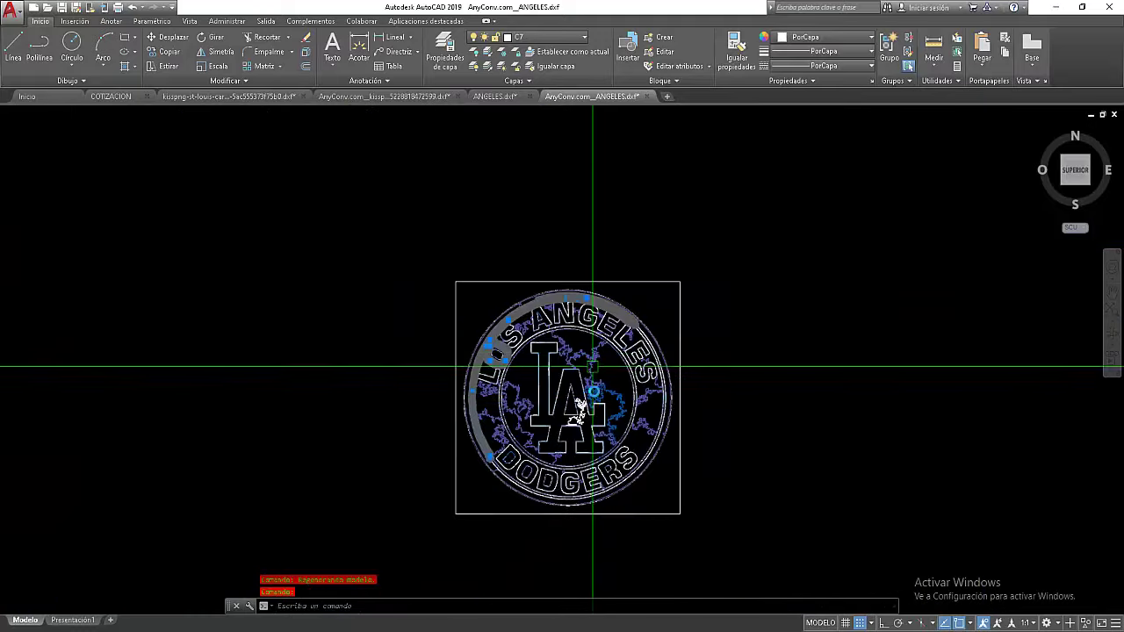
{"action": "scroll", "coordinate": [575, 415], "scroll_direction": "up", "scroll_amount": 3}
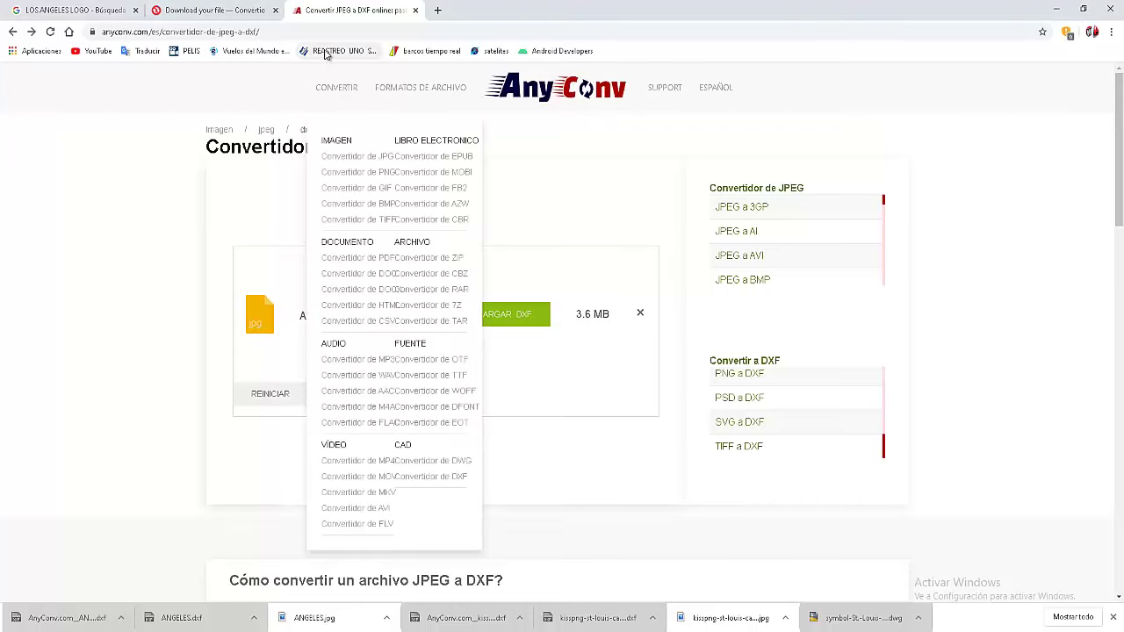
Step: Return to the LOS ANGELES LOGO image results and enlarge the City of Los Angeles seal
{"action": "left_click", "coordinate": [204, 9]}
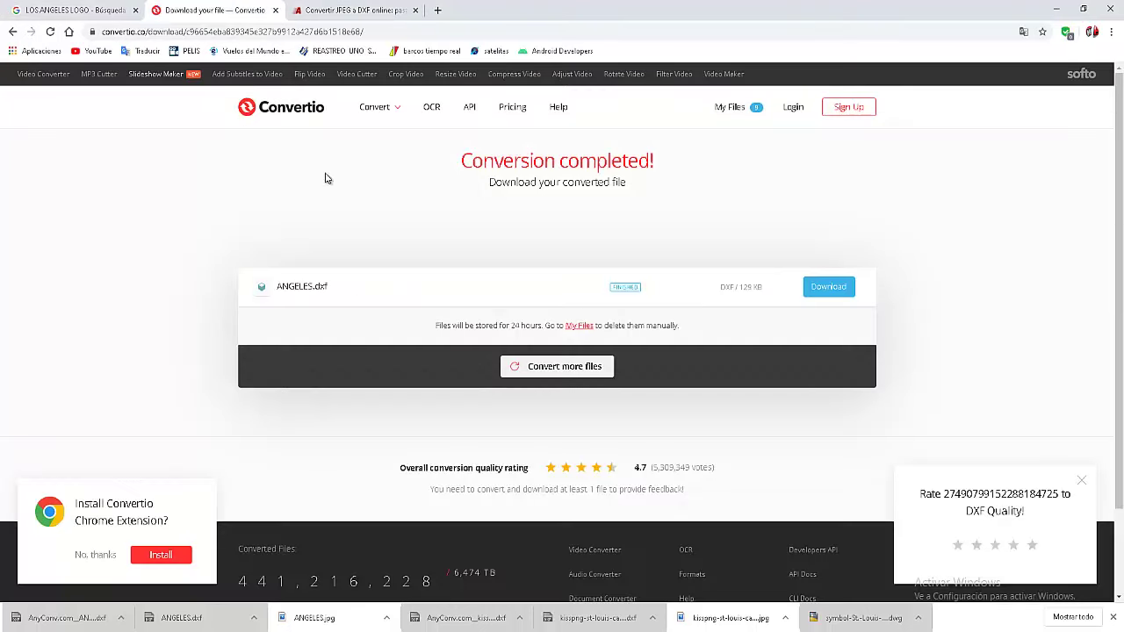
{"action": "left_click", "coordinate": [345, 11]}
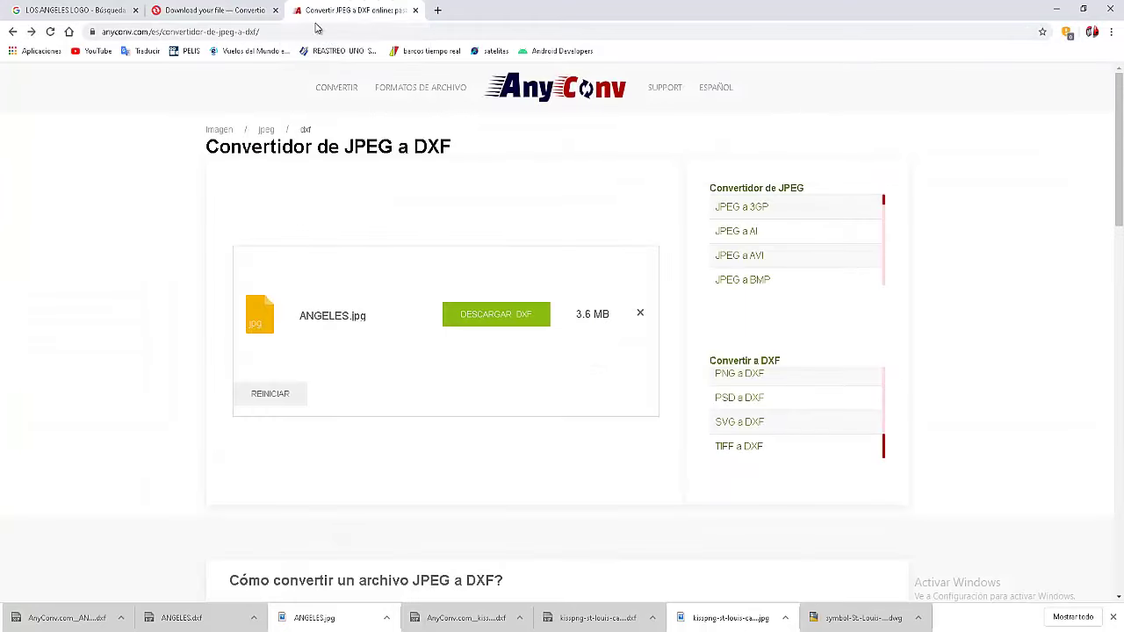
{"action": "mouse_move", "coordinate": [336, 87]}
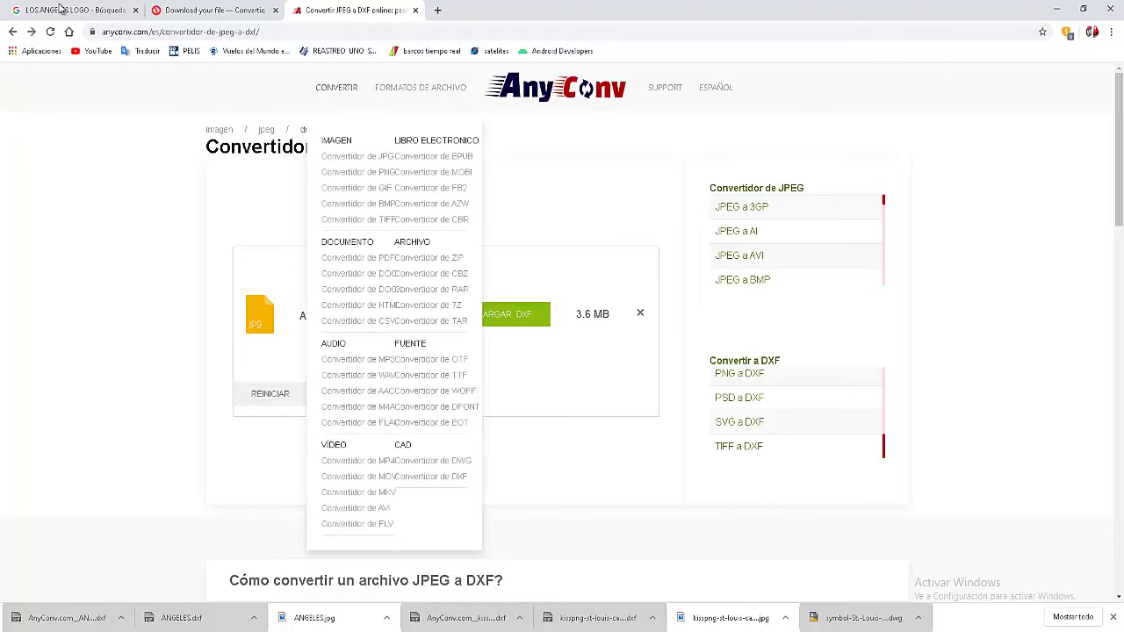
{"action": "left_click", "coordinate": [61, 8]}
{"action": "left_click", "coordinate": [584, 244]}
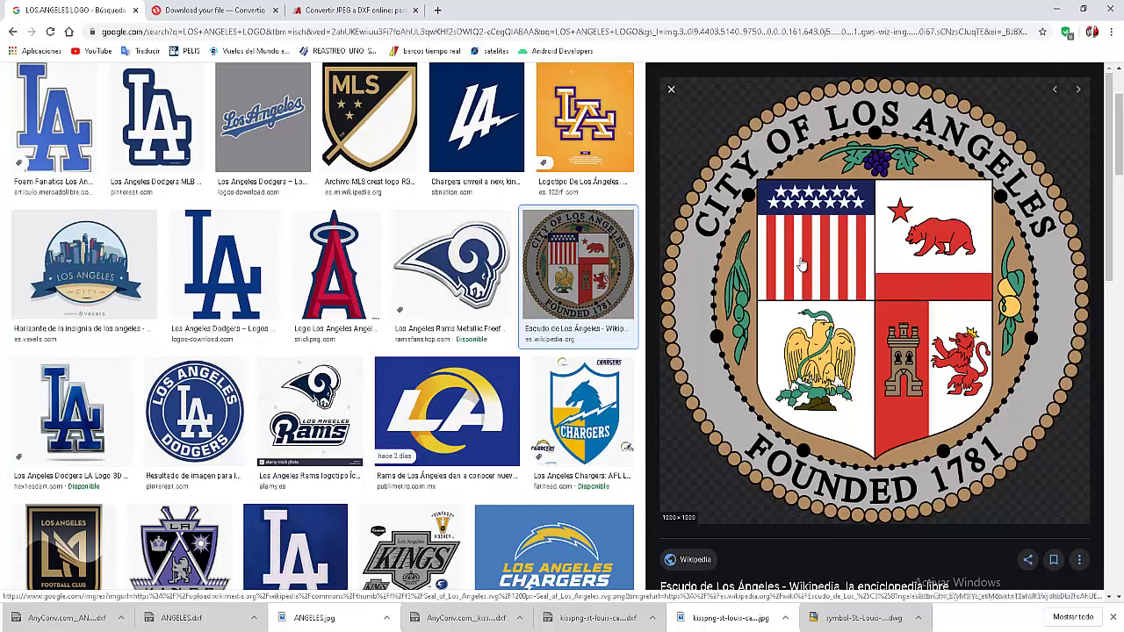
{"action": "left_click", "coordinate": [244, 7]}
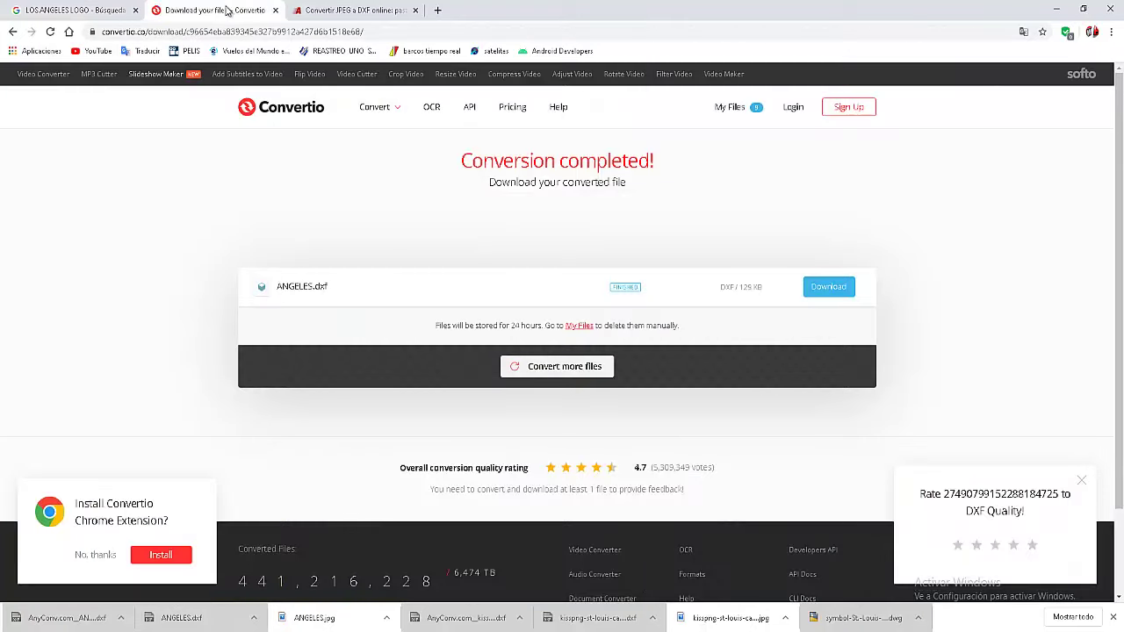
{"action": "left_click", "coordinate": [347, 7]}
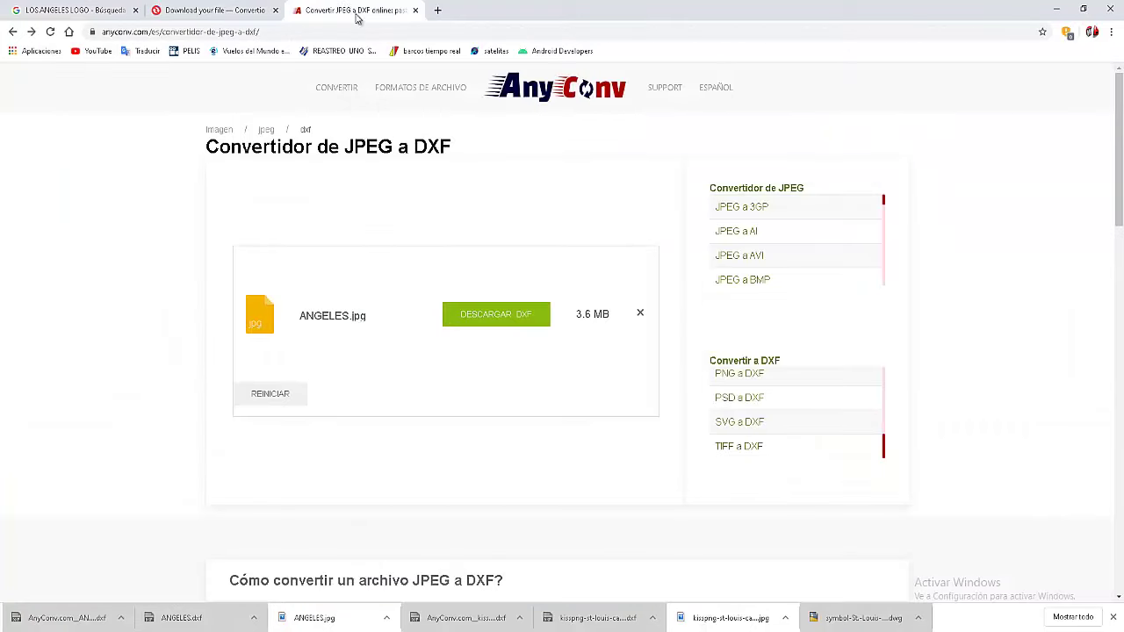
{"action": "left_click", "coordinate": [42, 9]}
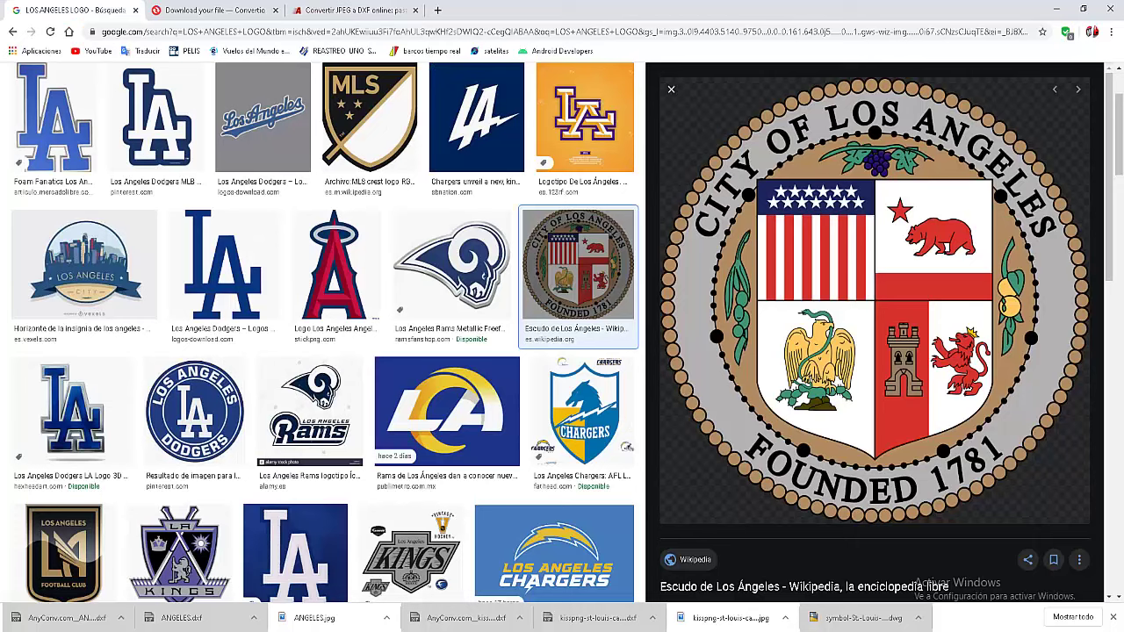